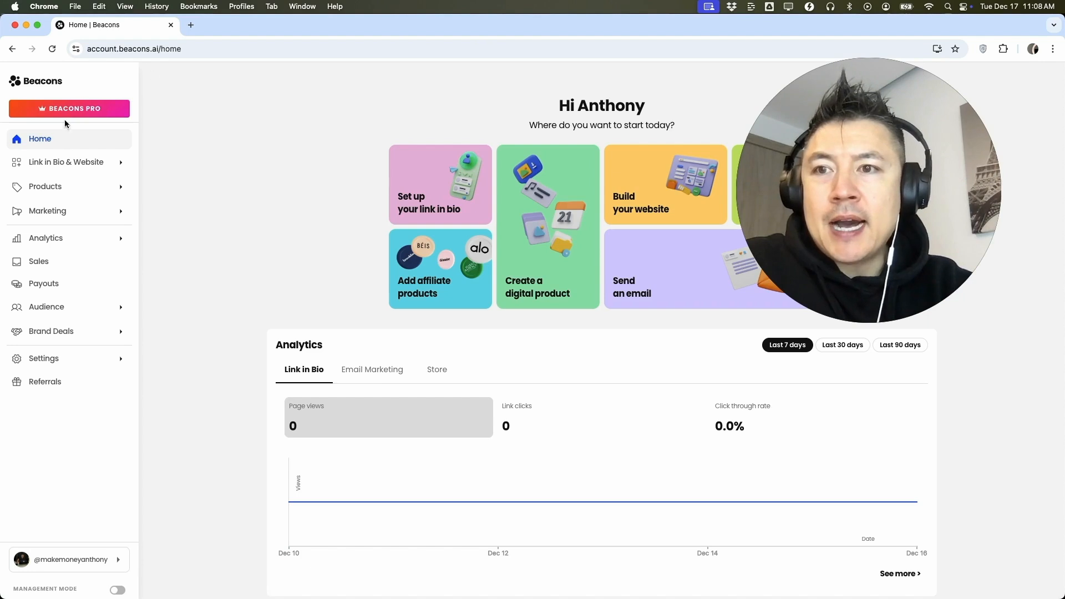
# Step: Create a new course product in the store's products
pyautogui.click(51, 192)
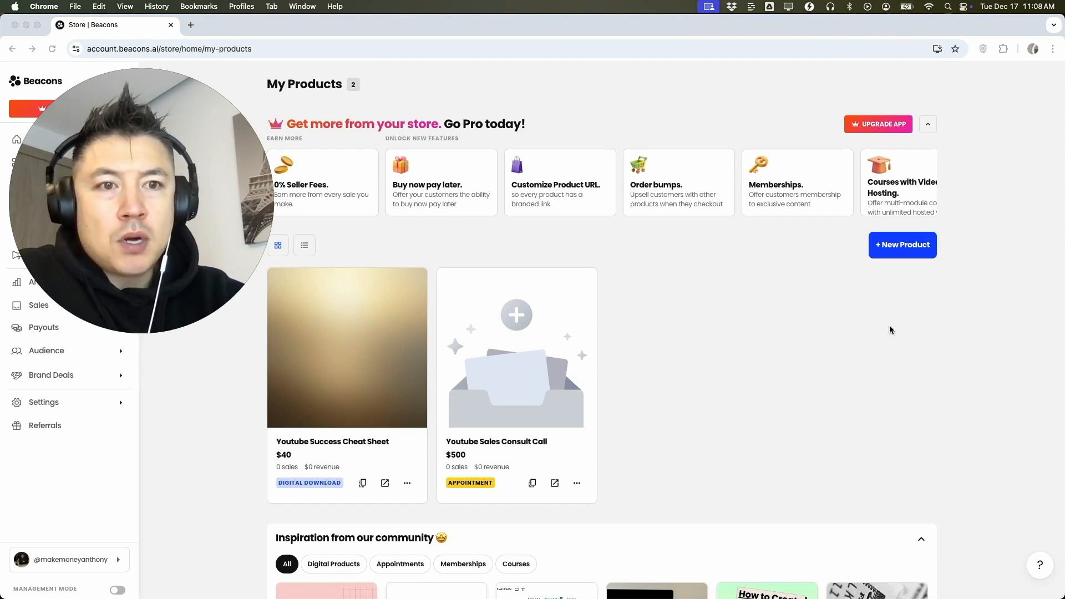
pyautogui.click(902, 247)
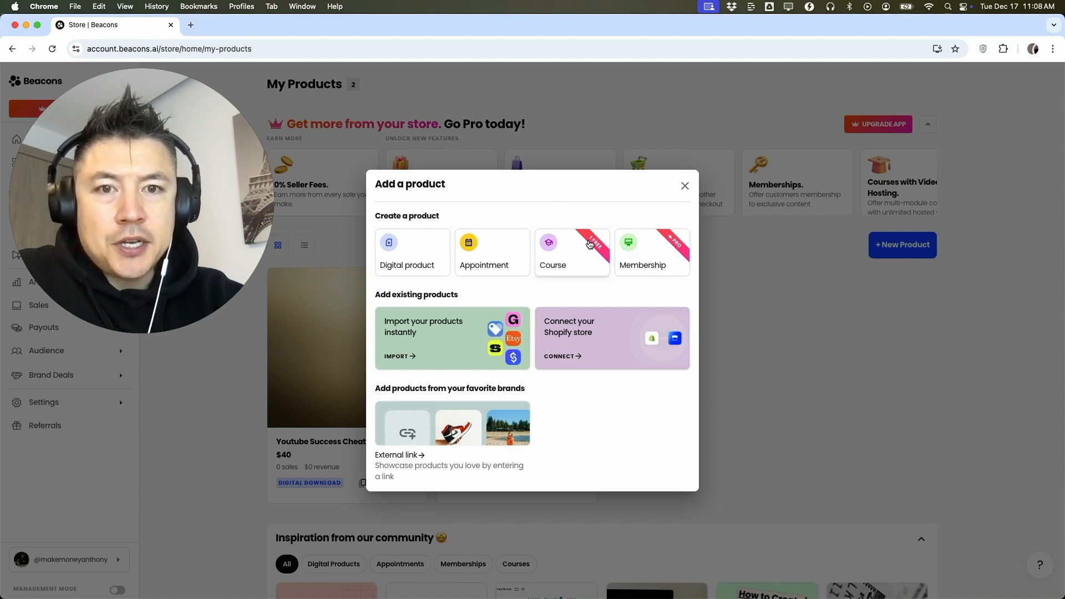
pyautogui.click(580, 262)
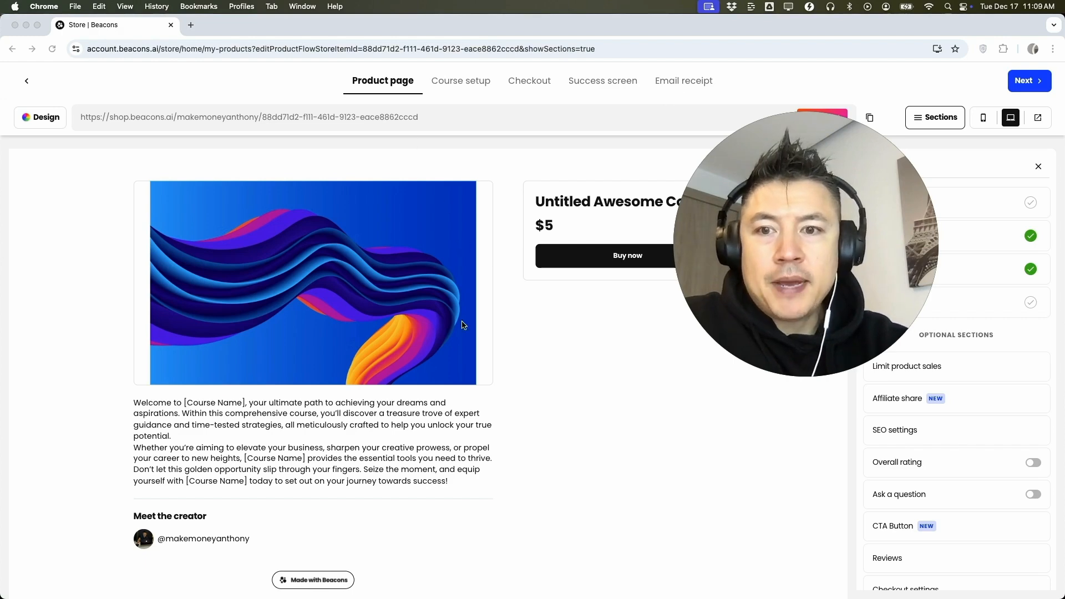
# Step: Replace the course page's description with "RUNNING a restaurant is hard. This will teach you how to run a restaurant."
pyautogui.click(318, 433)
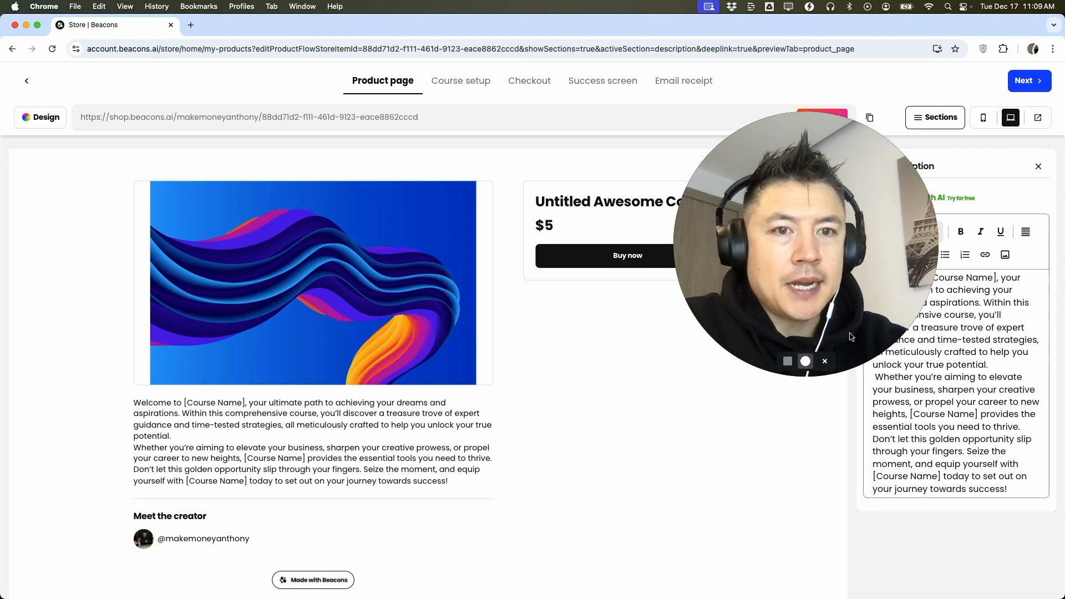
pyautogui.click(980, 377)
pyautogui.moveTo(872, 277); pyautogui.dragTo(1039, 537)
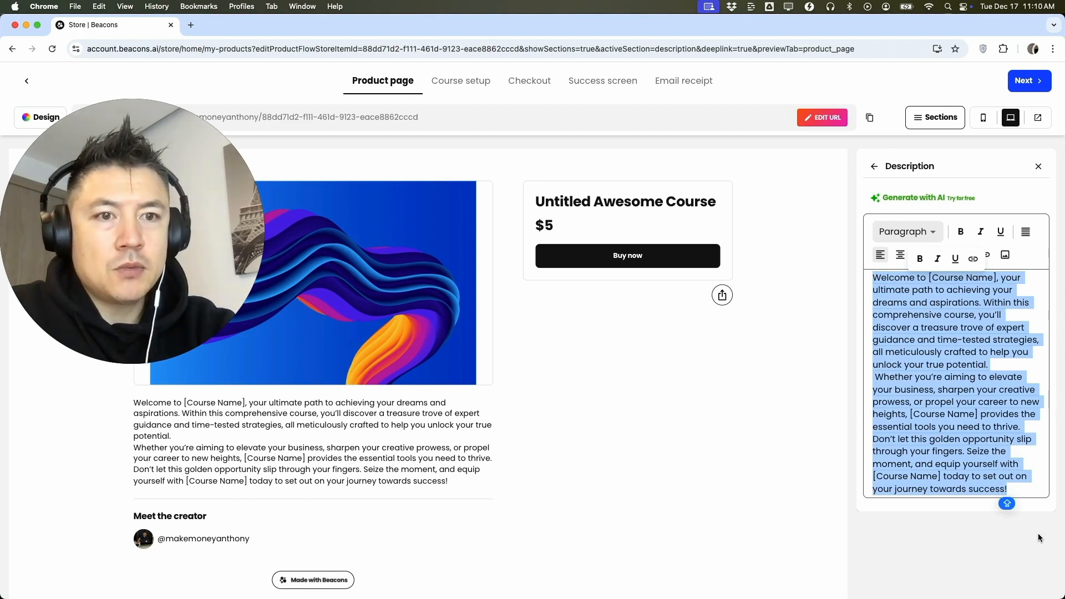
pyautogui.write('RUNNING a restaurant is hard. This')
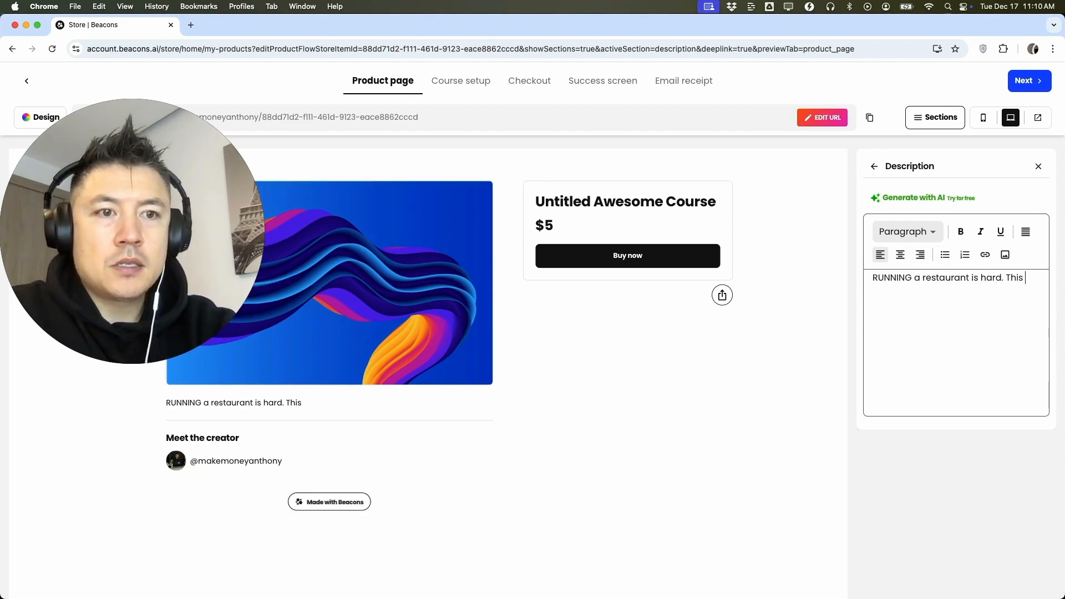
pyautogui.write(' will teach you how to run a restaurant.')
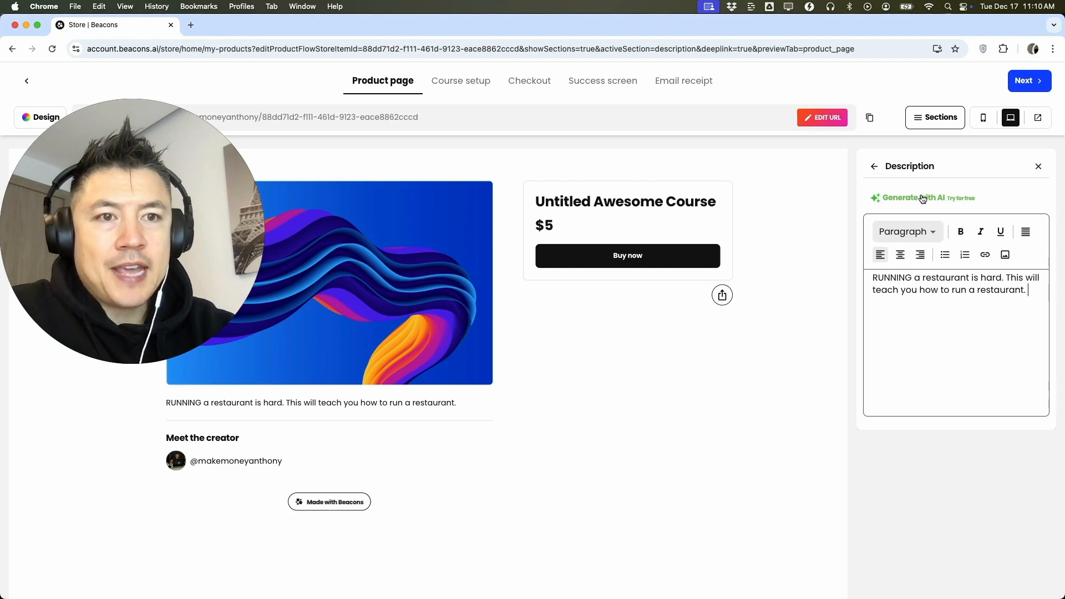
# Step: Generate an AI product description in the Upbeat tone from the copied restaurant text and use it on the page
pyautogui.click(905, 198)
pyautogui.moveTo(1028, 298); pyautogui.dragTo(841, 234)
pyautogui.press('super+c')
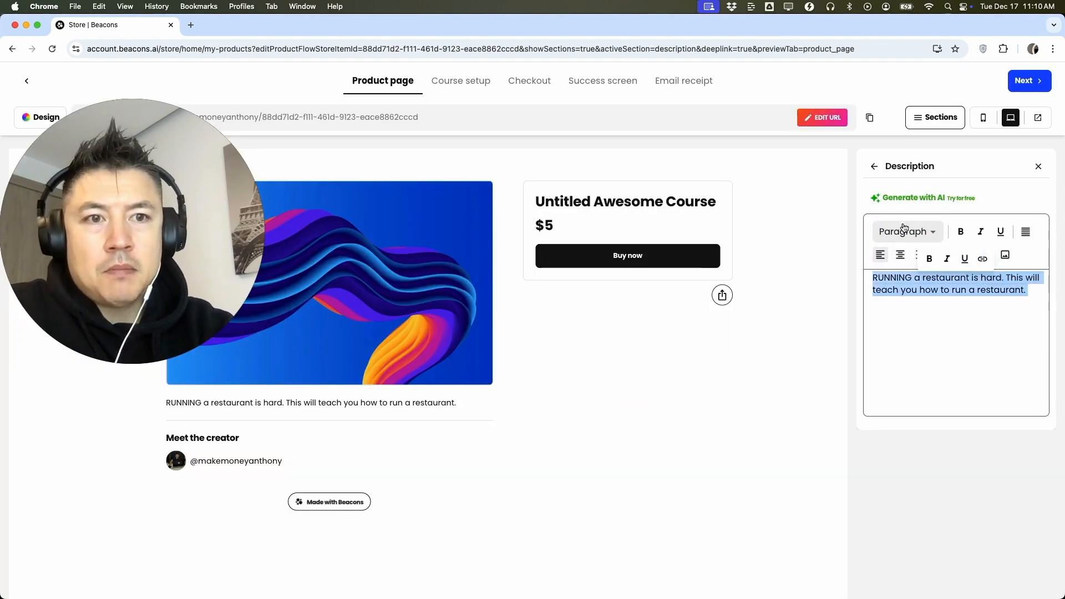
pyautogui.click(908, 201)
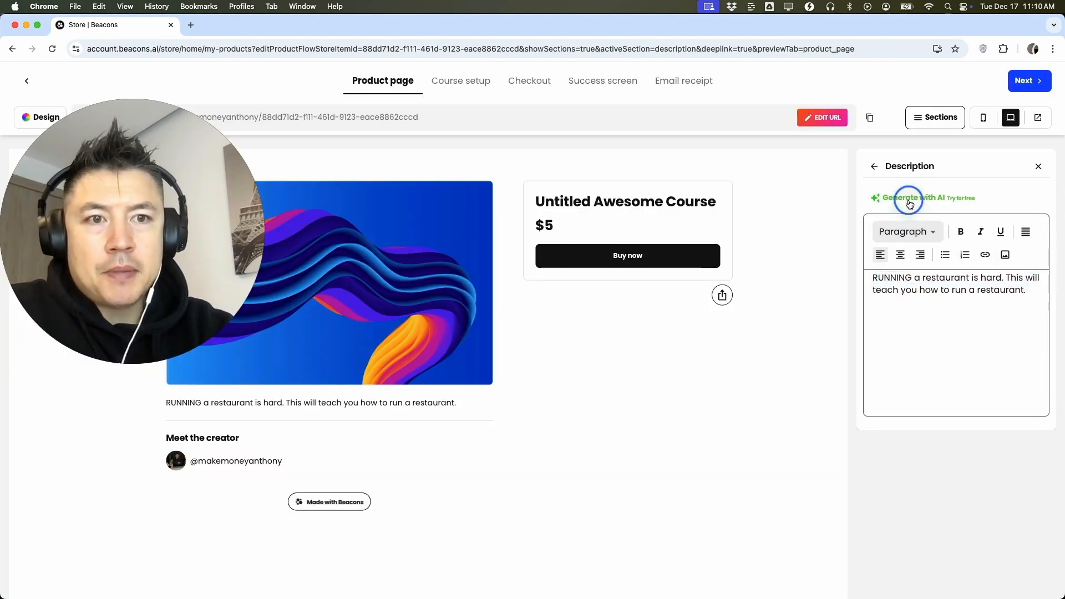
pyautogui.click(380, 285)
pyautogui.press('super+v')
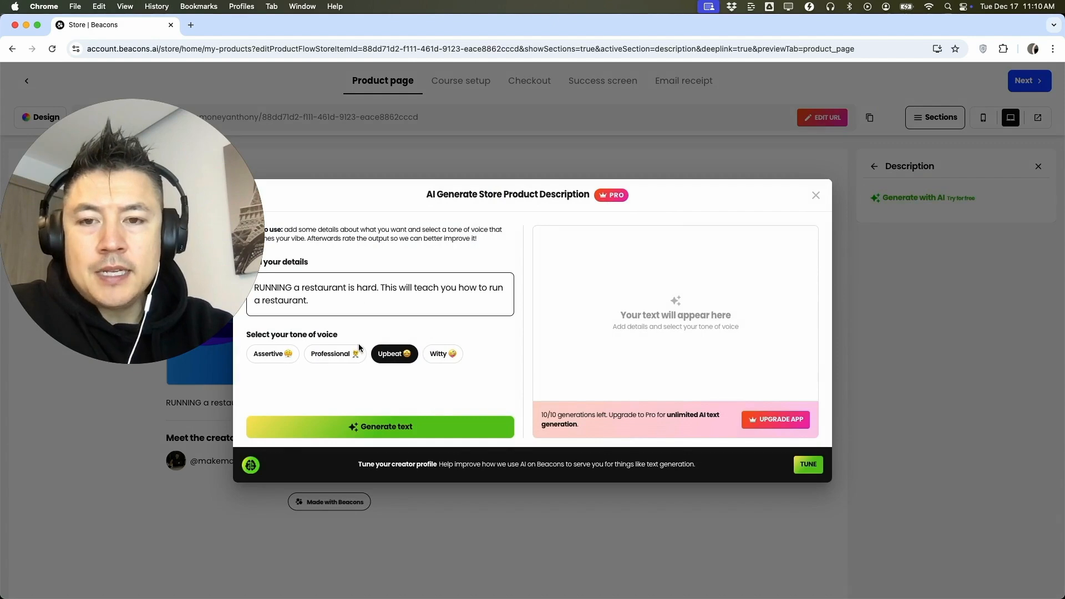
pyautogui.click(444, 424)
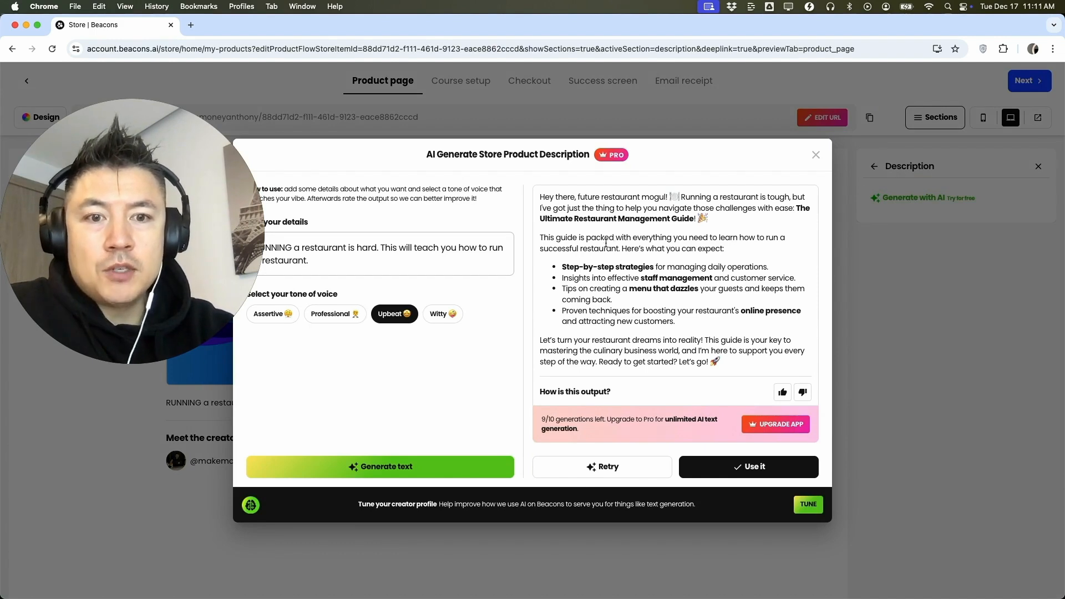
pyautogui.click(535, 420)
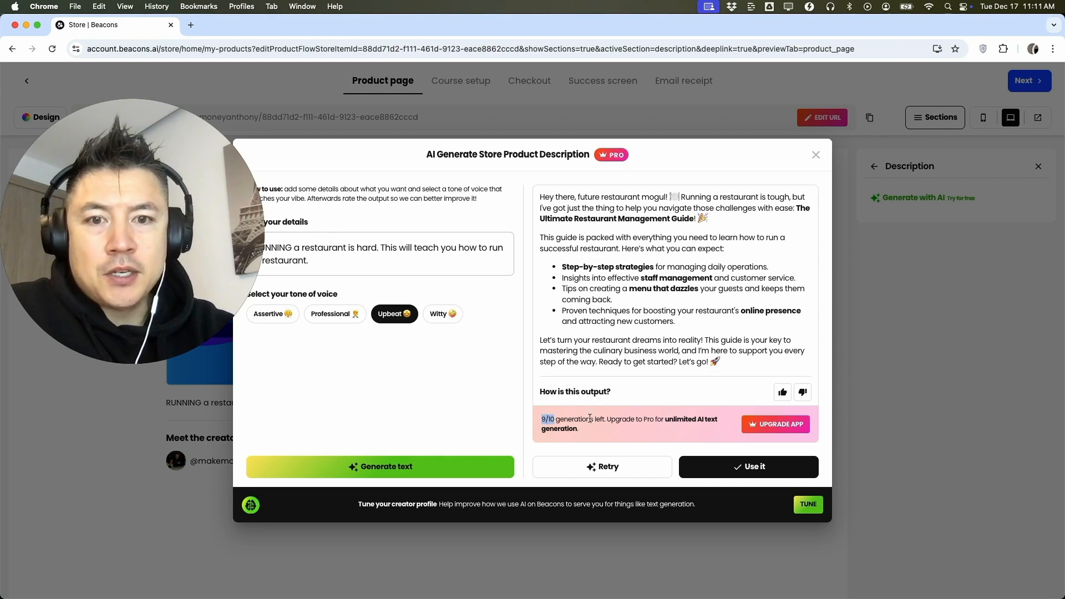
pyautogui.click(737, 467)
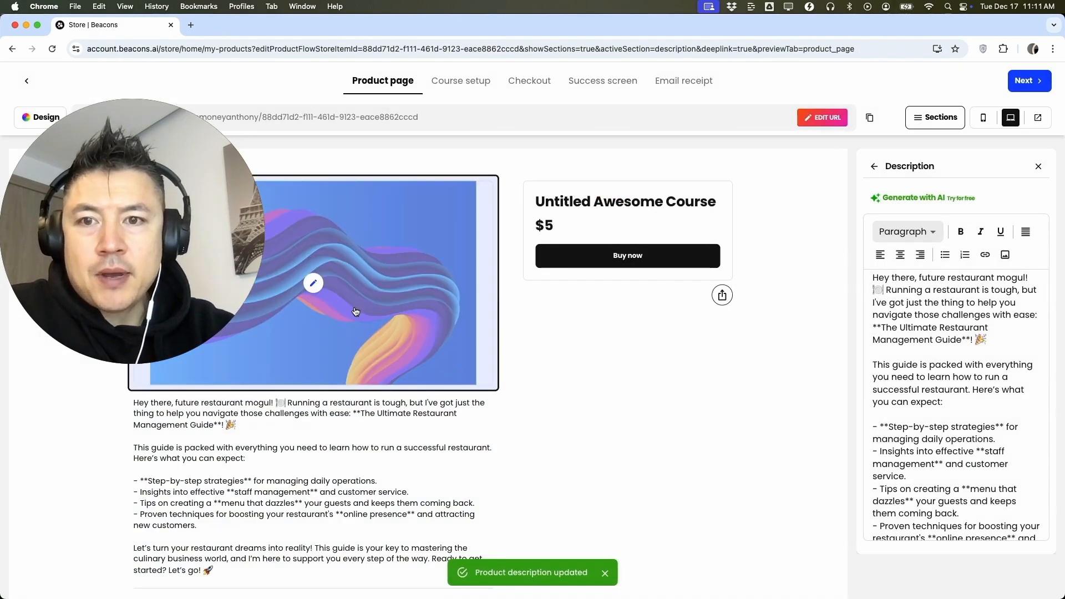
# Step: Delete the default product image and add the brown luxury shoes picture in 1:1 ratio
pyautogui.click(314, 284)
pyautogui.click(926, 259)
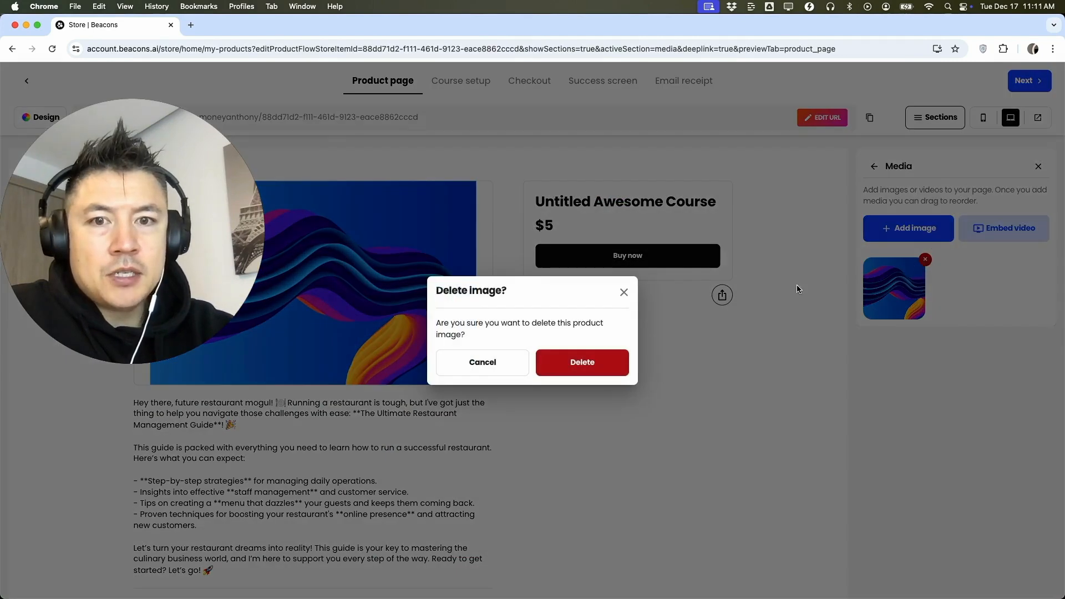
pyautogui.press('Return')
pyautogui.click(914, 260)
pyautogui.click(525, 231)
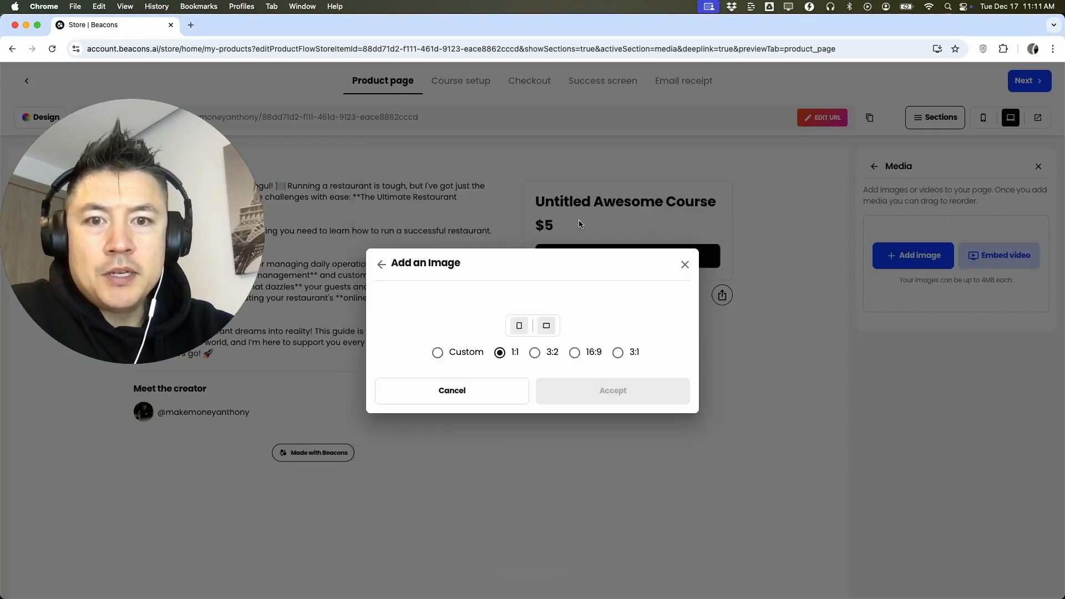
pyautogui.click(596, 544)
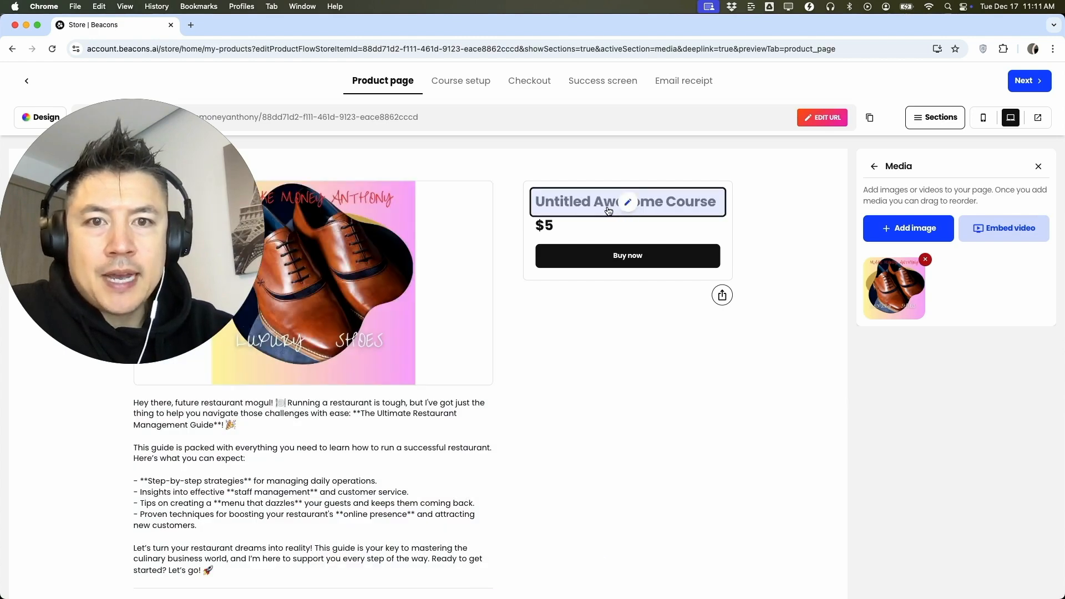
# Step: Change the product title to "Awesome Restaurant Owner Course"
pyautogui.click(630, 204)
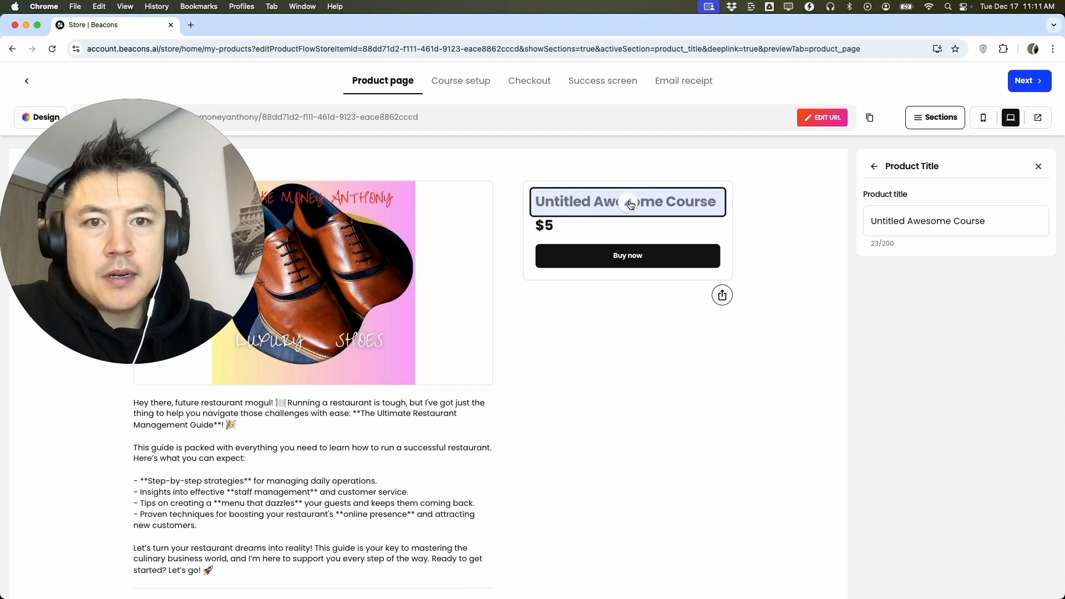
pyautogui.tripleClick(991, 225)
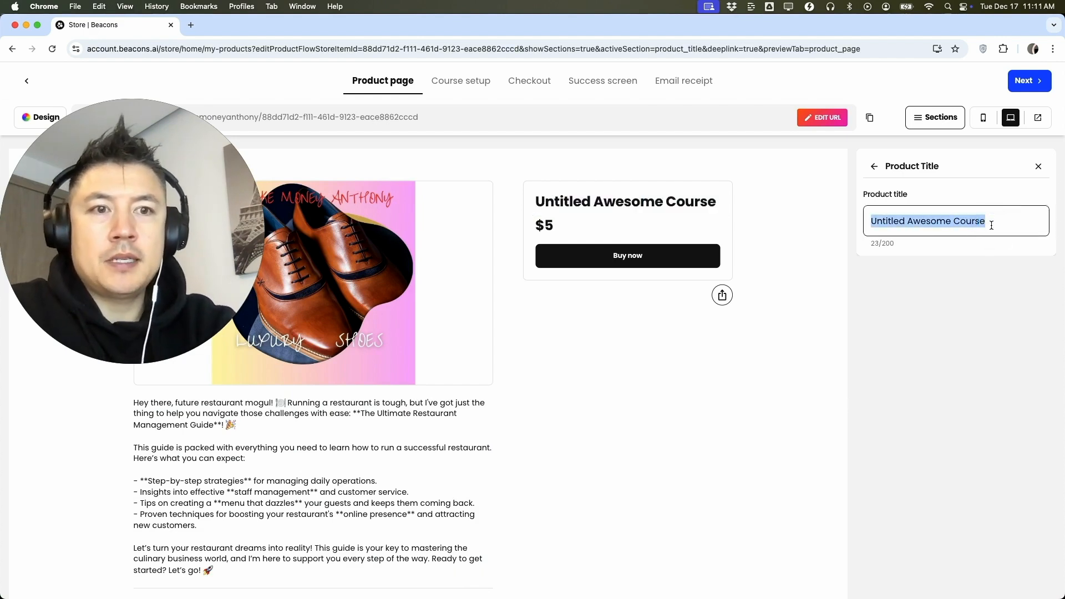
pyautogui.write('Awesome Restaurant Owner Course')
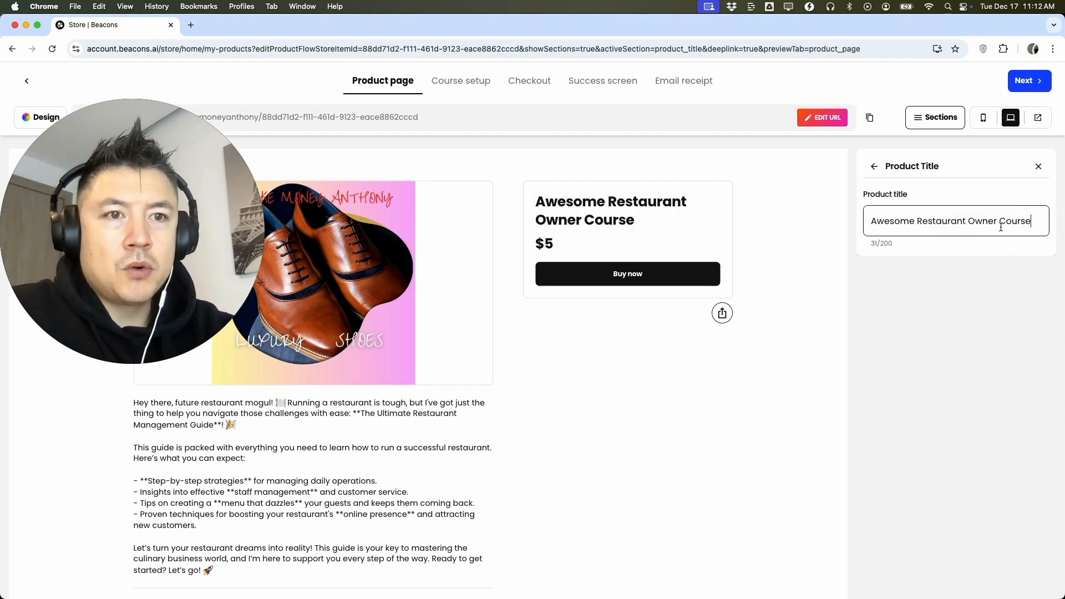
# Step: Mark the course as on sale with an original price of $1000 and a sale price of $500
pyautogui.click(555, 245)
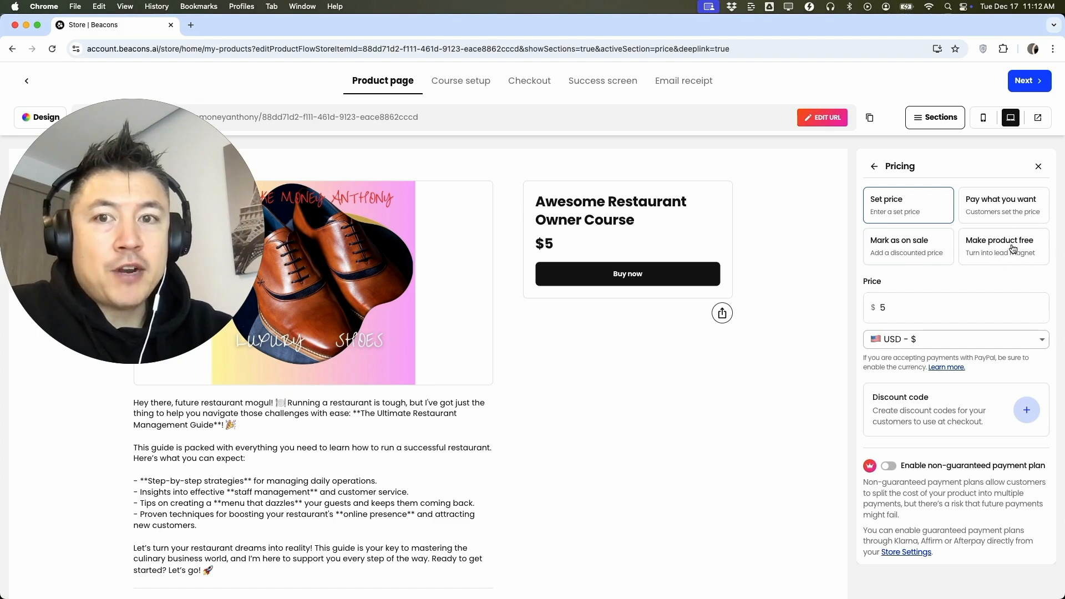
pyautogui.click(899, 248)
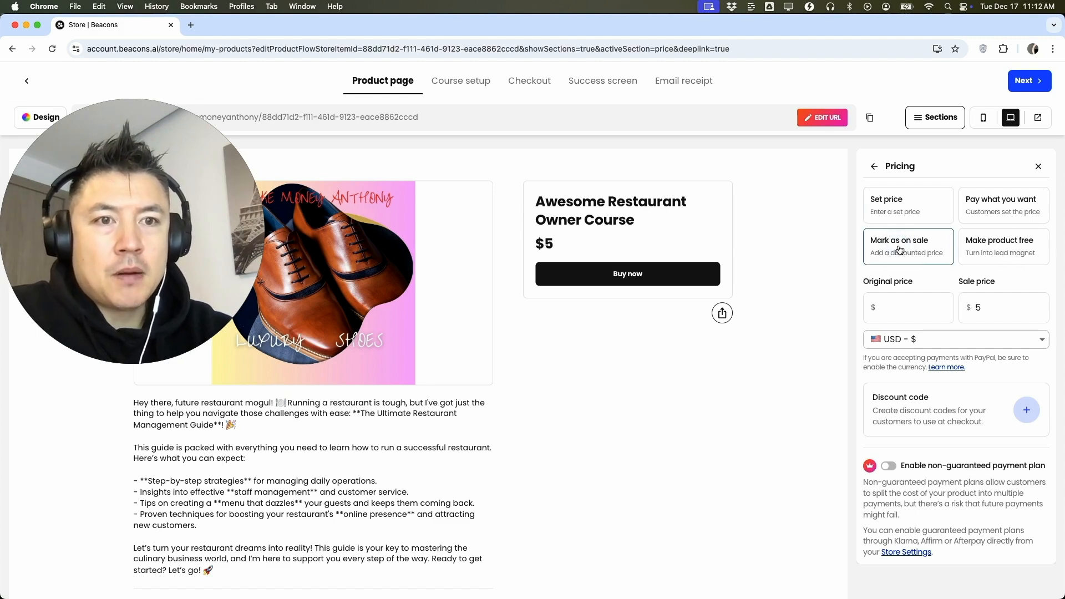
pyautogui.click(898, 308)
pyautogui.write('1000')
pyautogui.click(997, 310)
pyautogui.write('00')
pyautogui.click(818, 279)
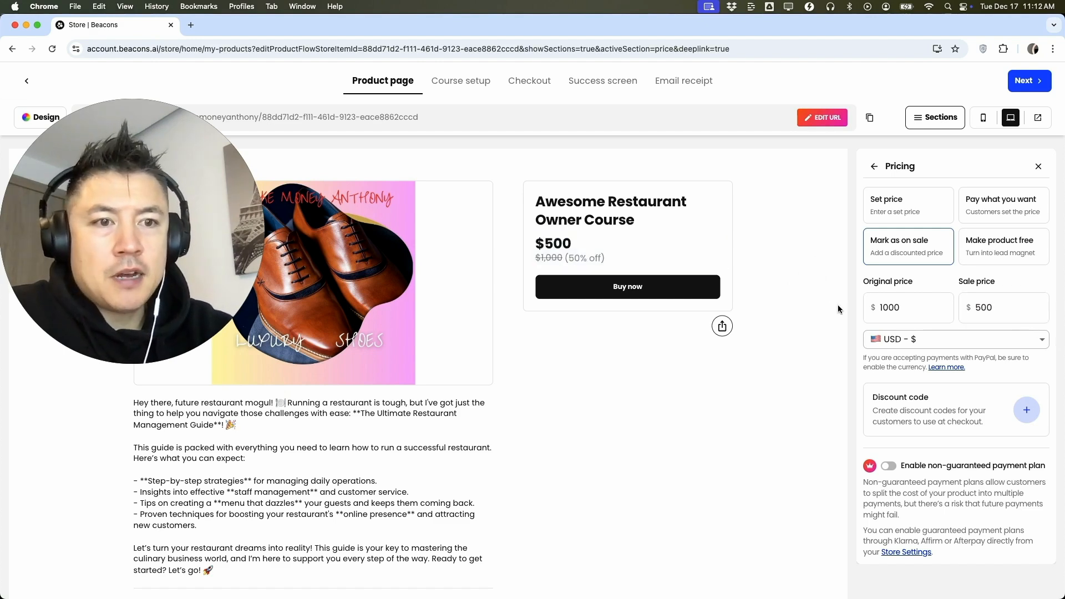
# Step: Add and save the discount code MAKEMONEYANTHONY with a 50% discount
pyautogui.click(1027, 410)
pyautogui.click(928, 468)
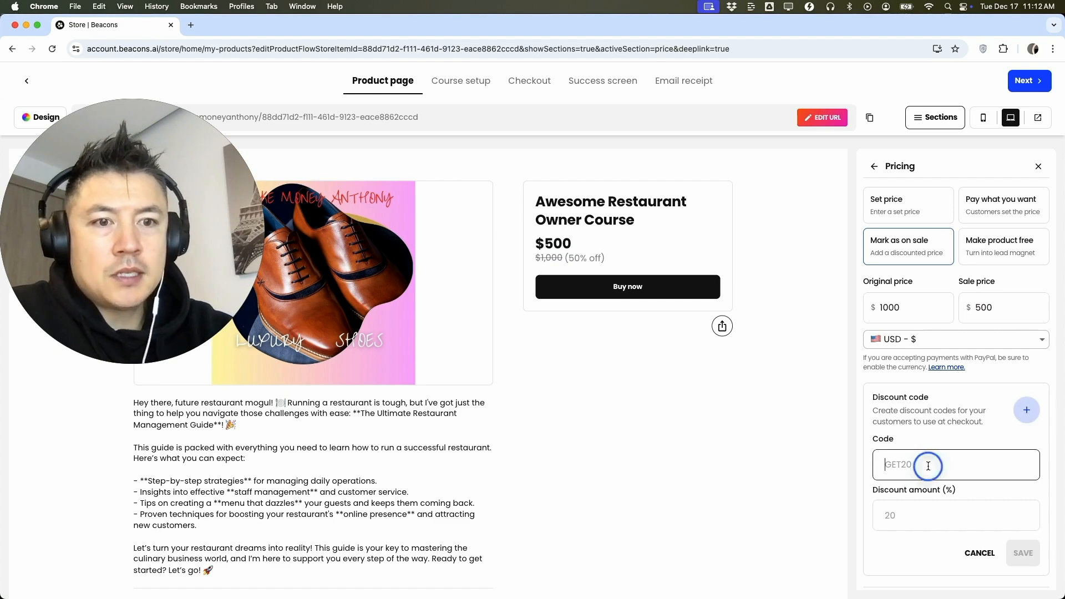
pyautogui.write('MAKEMONEYANTHONY')
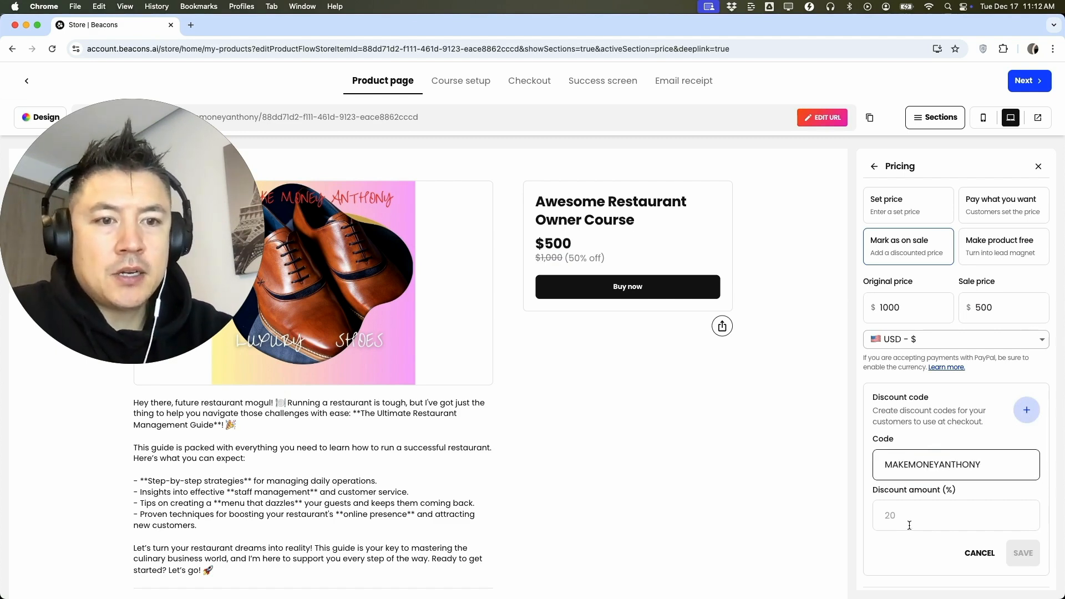
pyautogui.click(905, 517)
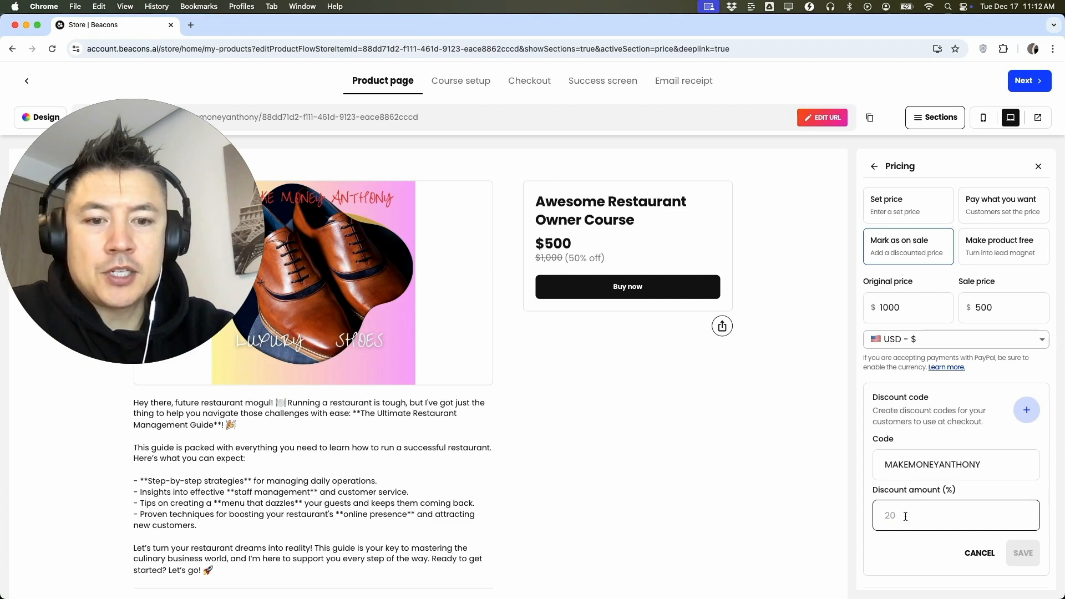
pyautogui.write('50')
pyautogui.click(1024, 554)
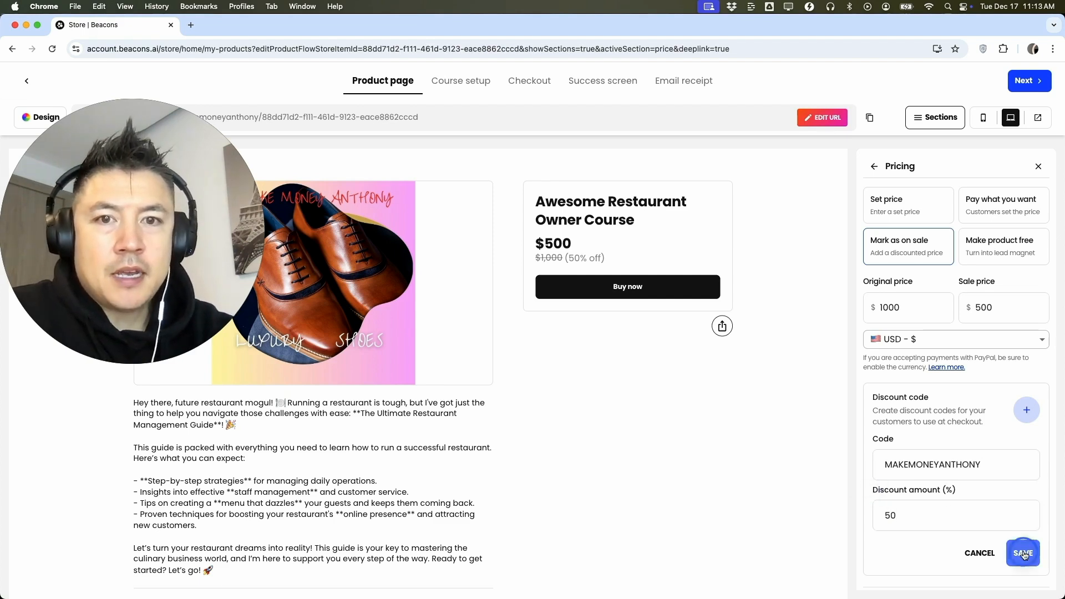
# Step: Set the purchase button's text to "Learn the Restaurant Biz!"
pyautogui.click(692, 296)
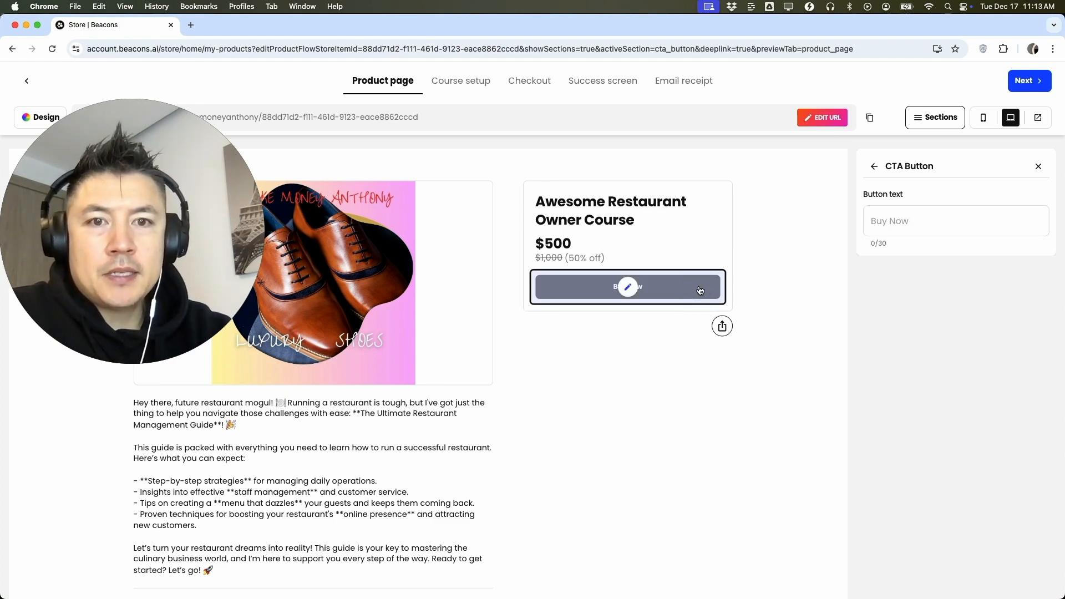
pyautogui.click(910, 219)
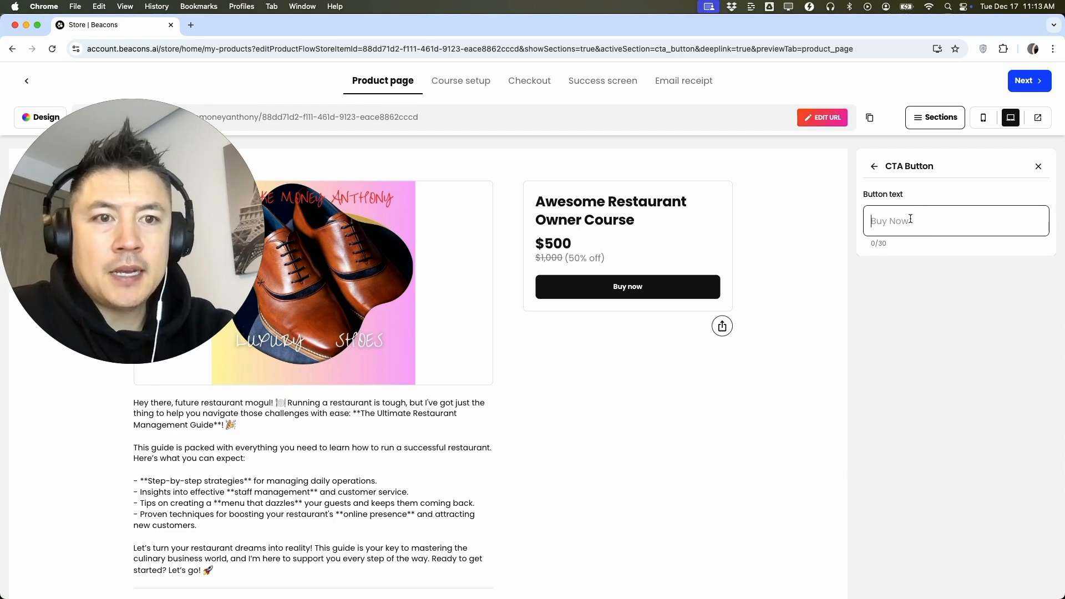
pyautogui.write('Learn the Restaurant Biz!')
pyautogui.click(859, 298)
pyautogui.scroll(-5, 609, 425)
pyautogui.scroll(5, 609, 425)
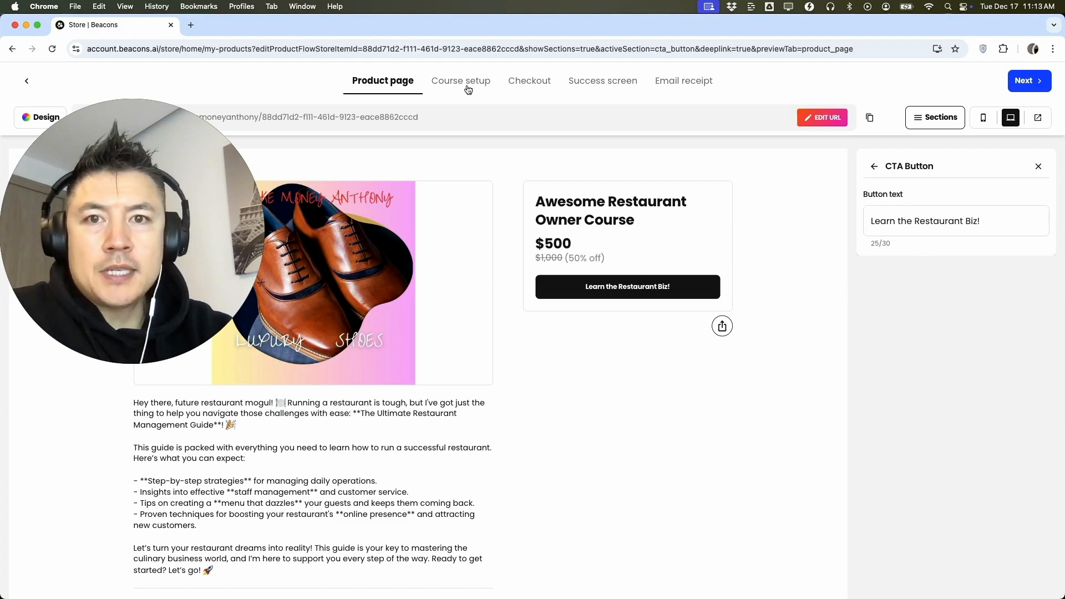
# Step: Proceed to the course setup and retitle the first module "Module 1: Chiens"
pyautogui.click(1026, 80)
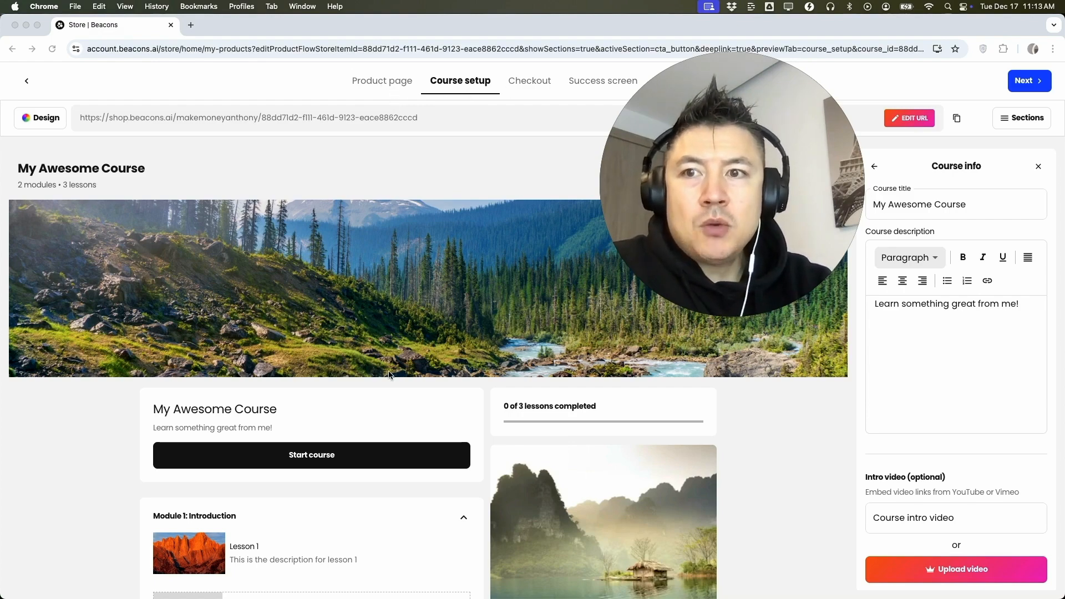
pyautogui.scroll(-3, 416, 419)
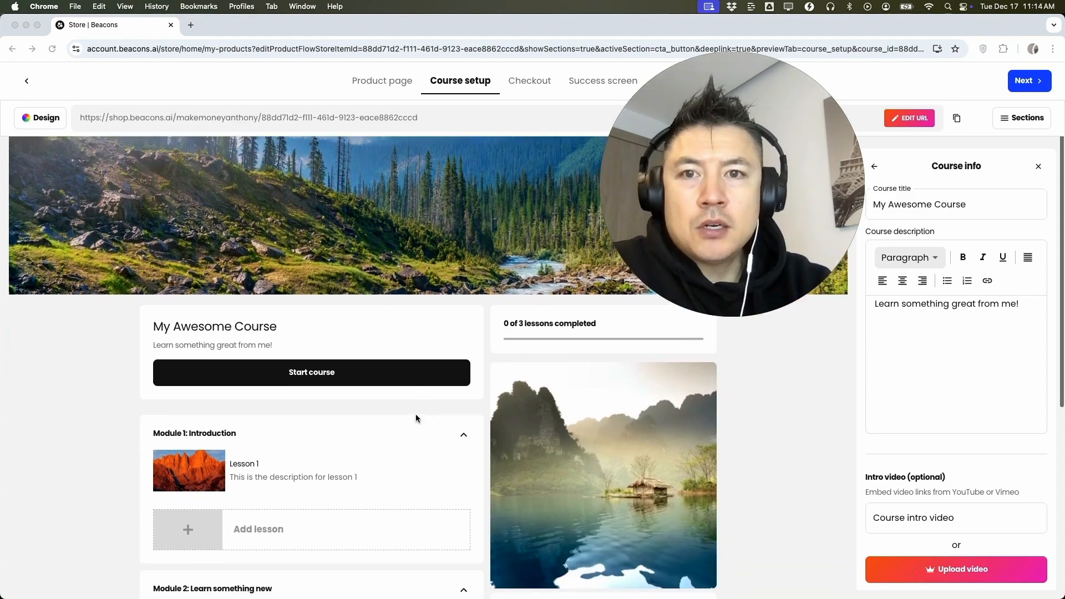
pyautogui.scroll(-5, 383, 377)
pyautogui.scroll(-1, 267, 355)
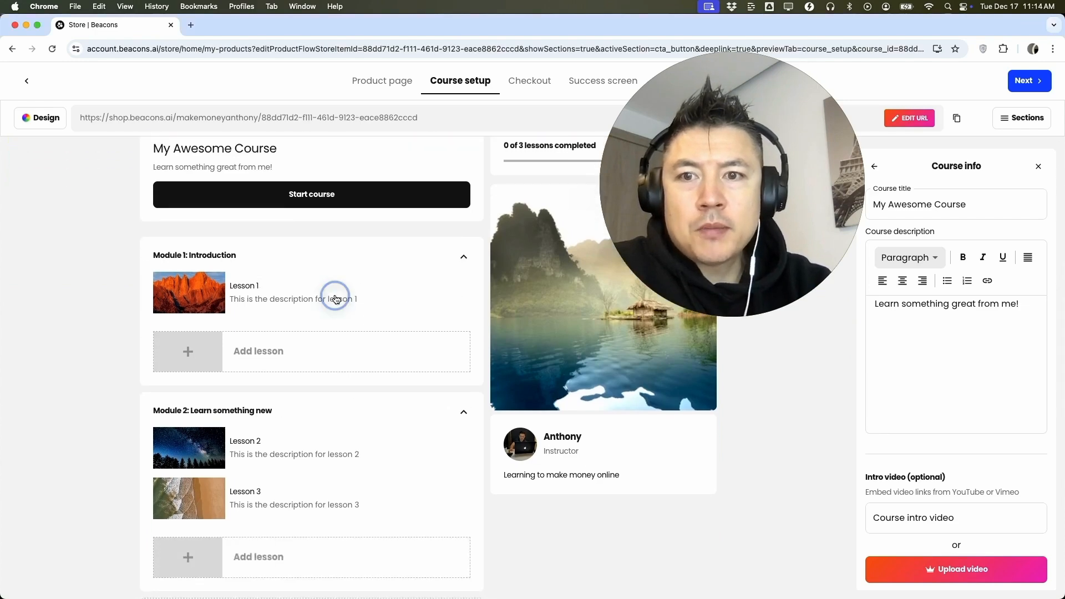
pyautogui.click(429, 261)
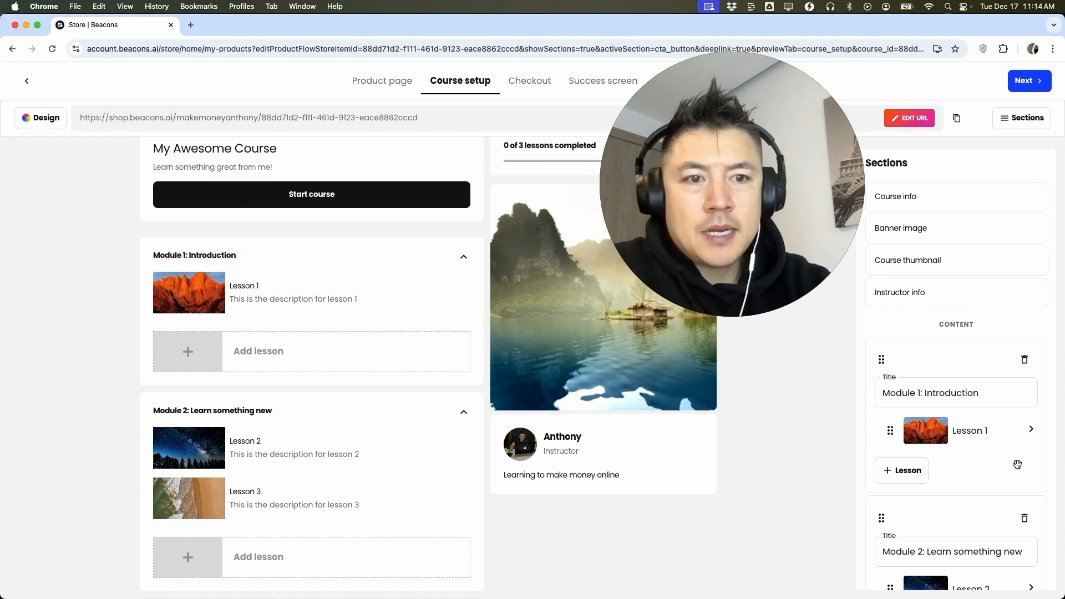
pyautogui.click(967, 399)
pyautogui.doubleClick(933, 393)
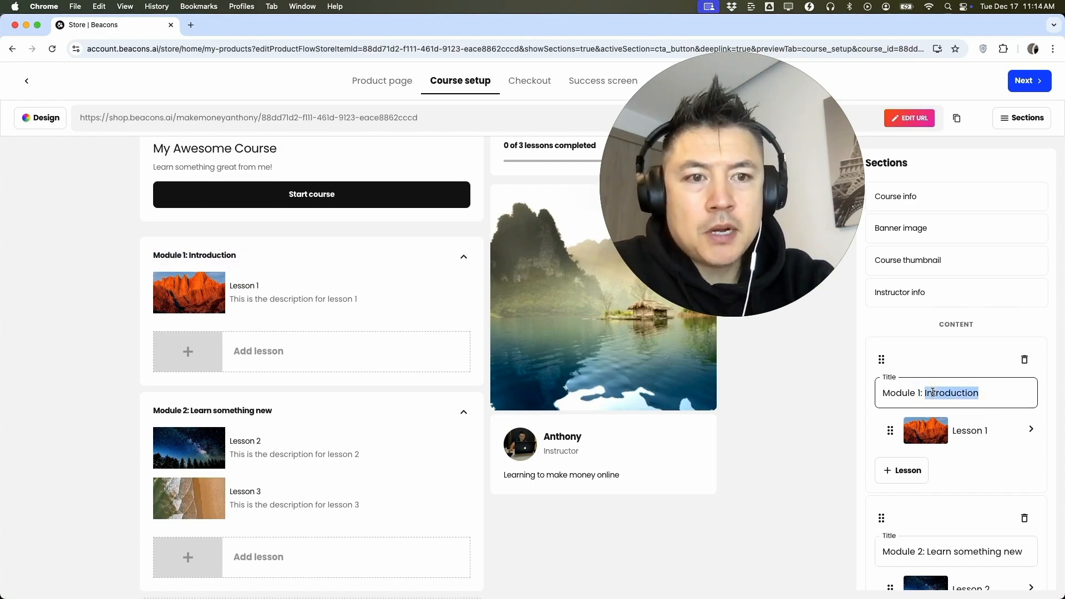
pyautogui.write('Chiens')
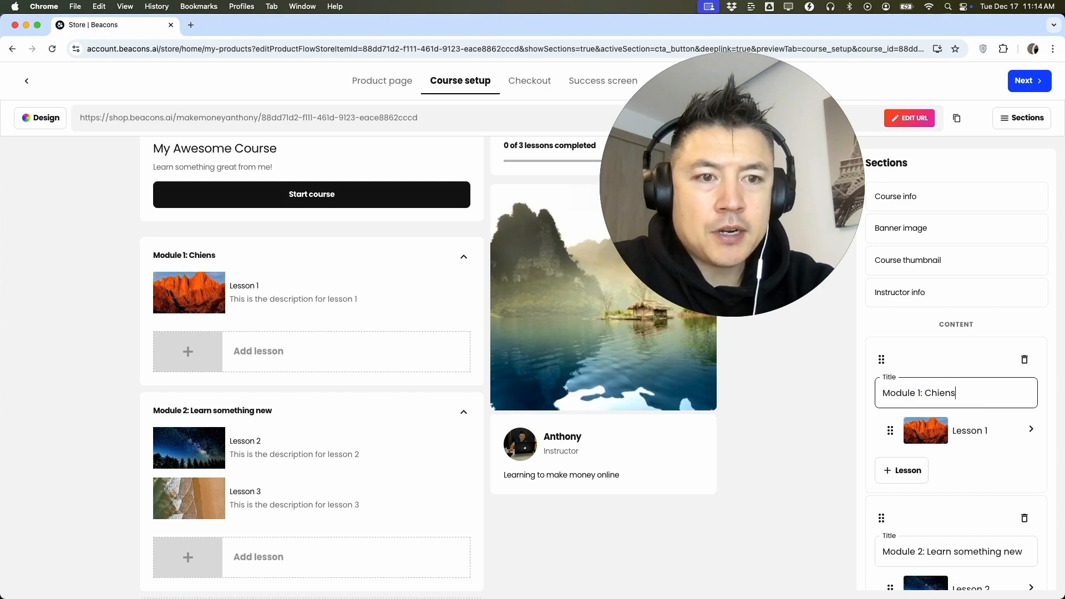
# Step: Retitle the first course module "Chinese Restaurant", without the "Module 1:" prefix
pyautogui.press('BackSpace')
pyautogui.press('BackSpace')
pyautogui.press('BackSpace')
pyautogui.write('nese Restaurant')
pyautogui.scroll(-2, 960, 373)
pyautogui.click(926, 335)
pyautogui.moveTo(926, 339); pyautogui.dragTo(866, 336)
pyautogui.press('BackSpace')
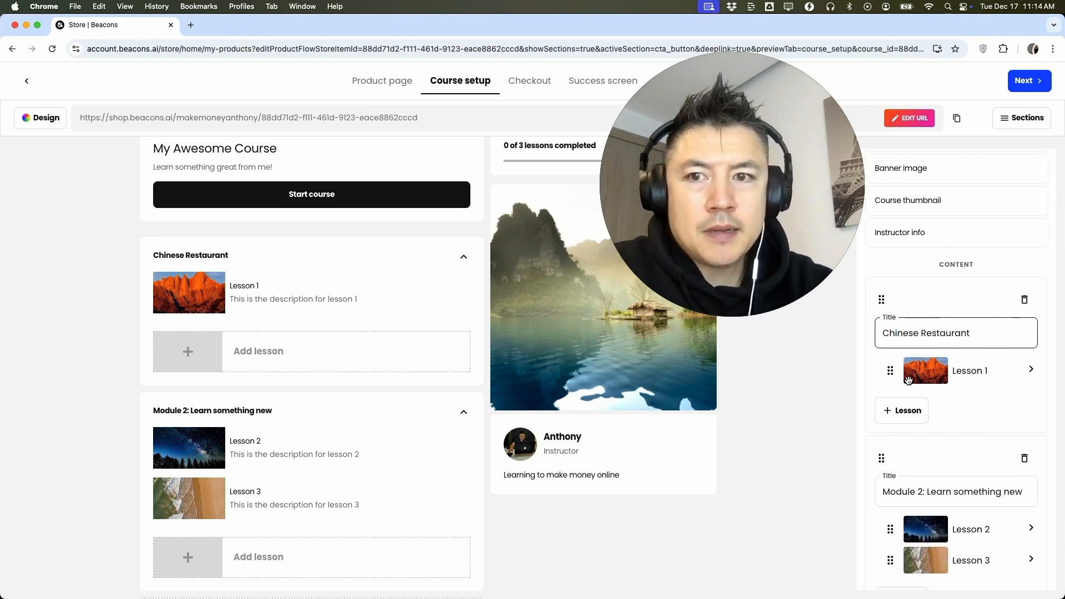
# Step: Retitle the second course module "Mexican Restaurant"
pyautogui.scroll(-2, 908, 380)
pyautogui.tripleClick(924, 432)
pyautogui.write('Mexican Restaurant')
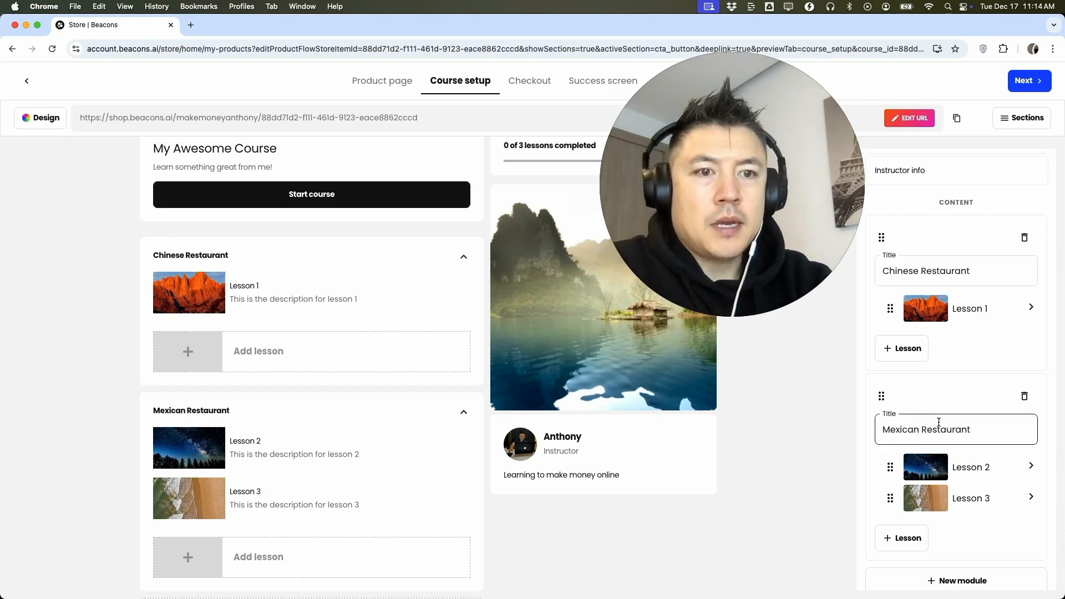
pyautogui.click(939, 400)
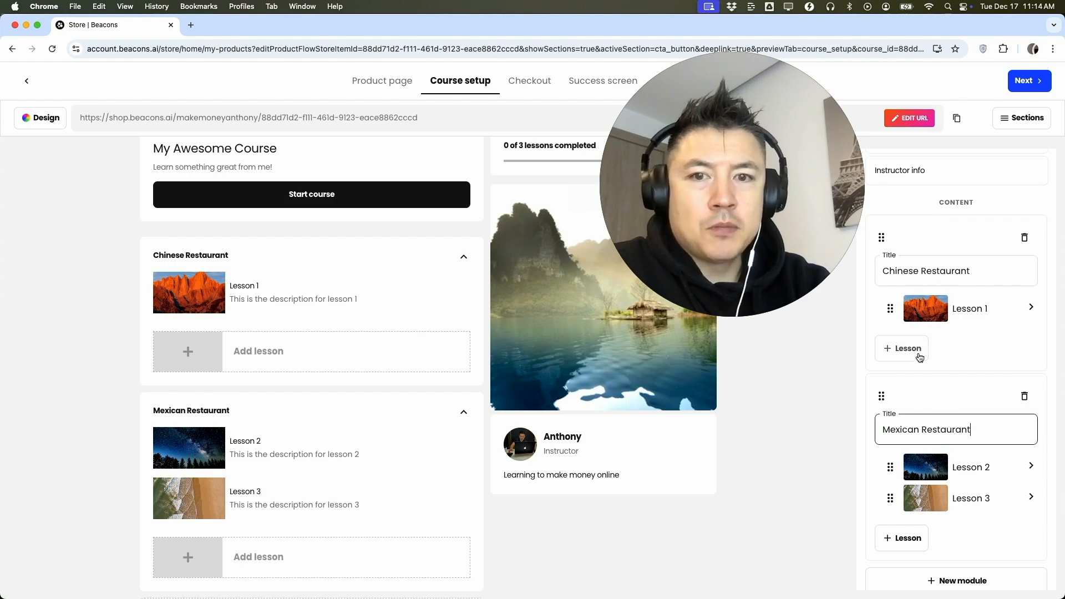
# Step: Add a second lesson to the Chinese Restaurant module and rename its Lesson 1 as "Chow Mein"
pyautogui.scroll(2, 909, 352)
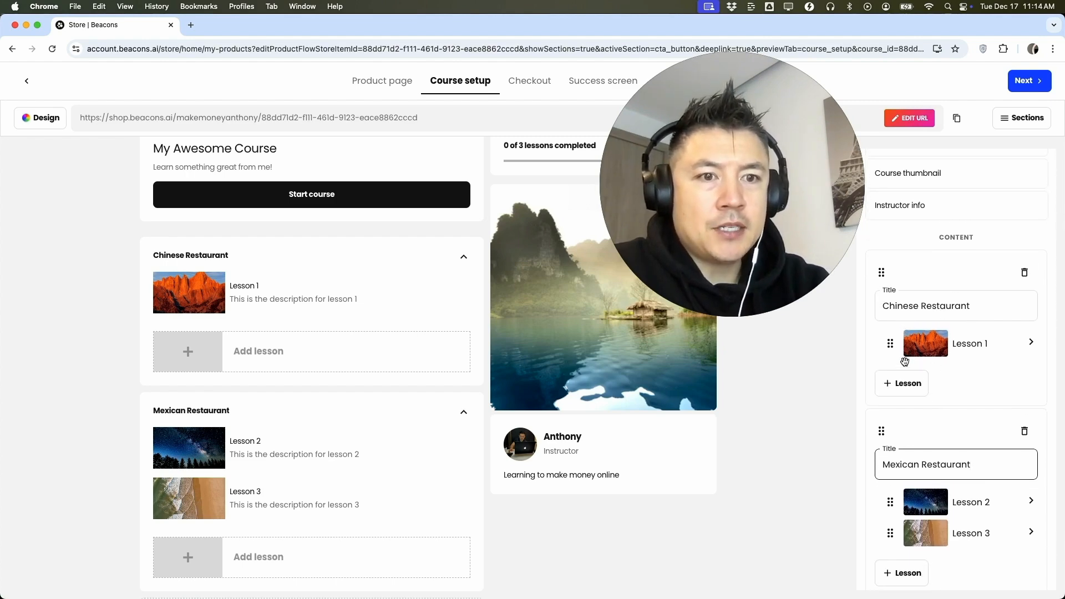
pyautogui.click(909, 383)
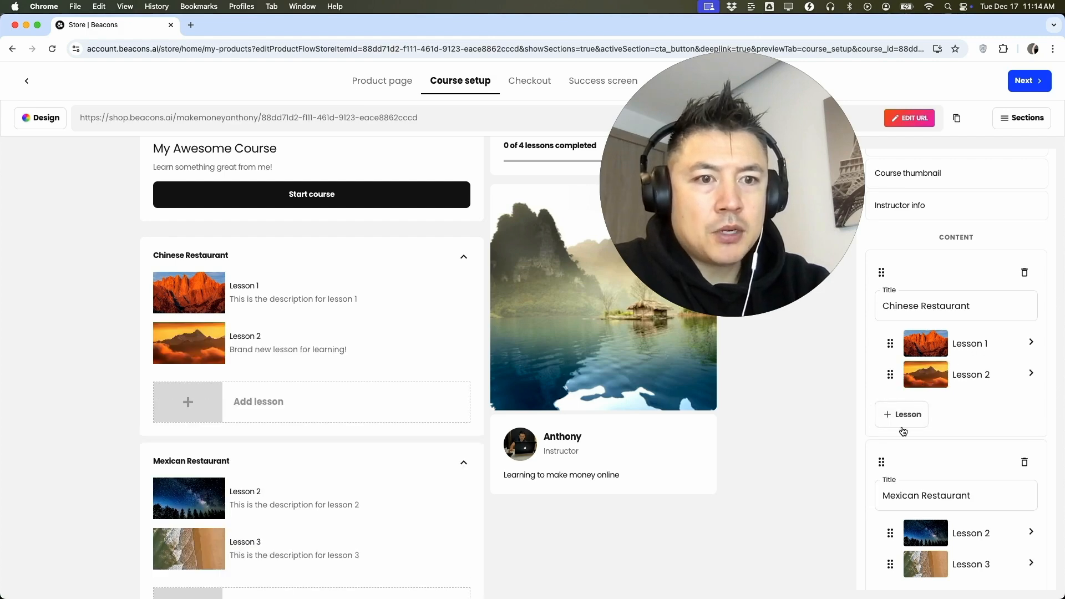
pyautogui.click(311, 297)
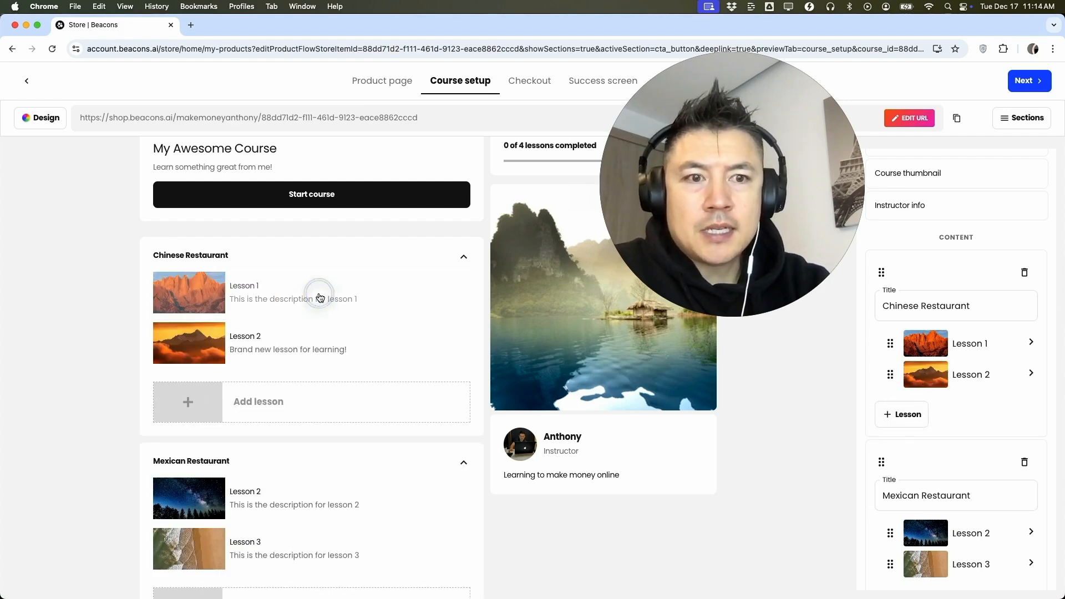
pyautogui.tripleClick(934, 243)
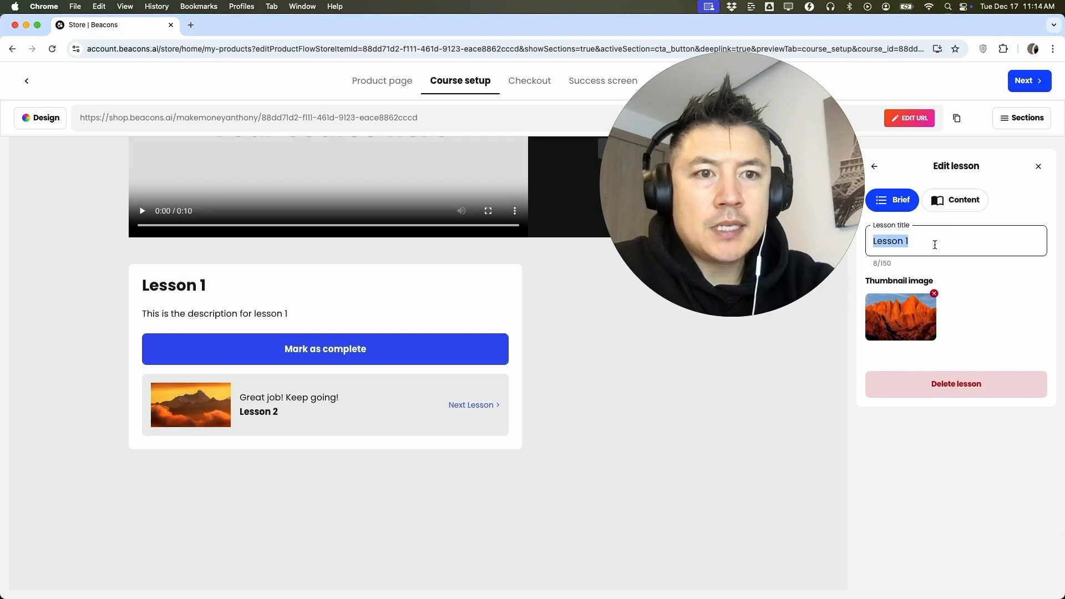
pyautogui.write('Chow Mein')
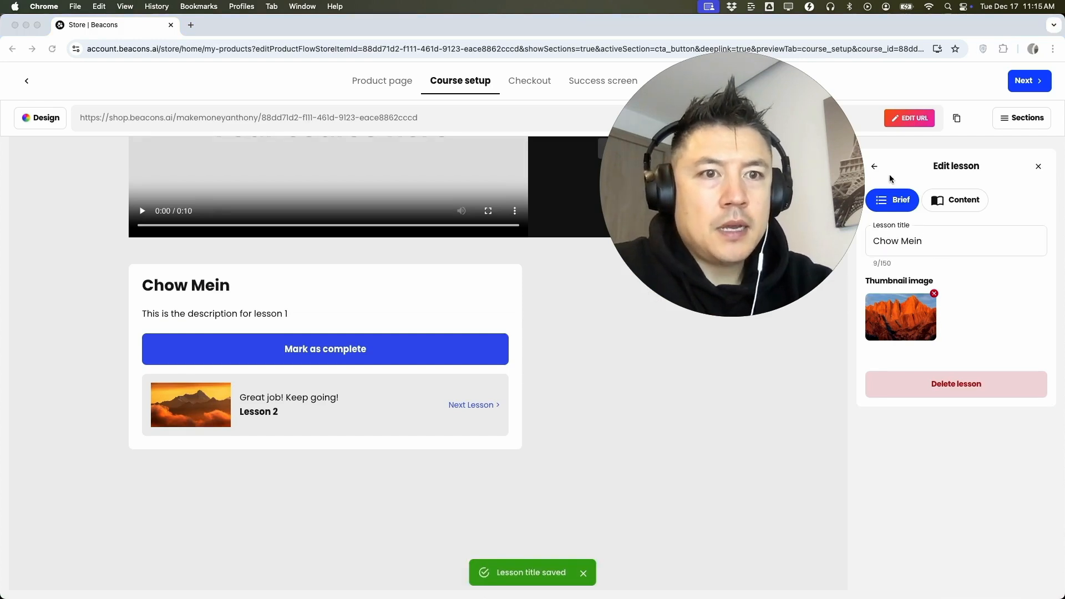
pyautogui.click(874, 166)
# Step: Rename the new Lesson 2 in the Chinese Restaurant module as "Fried Rice"
pyautogui.click(971, 462)
pyautogui.click(919, 242)
pyautogui.tripleClick(919, 242)
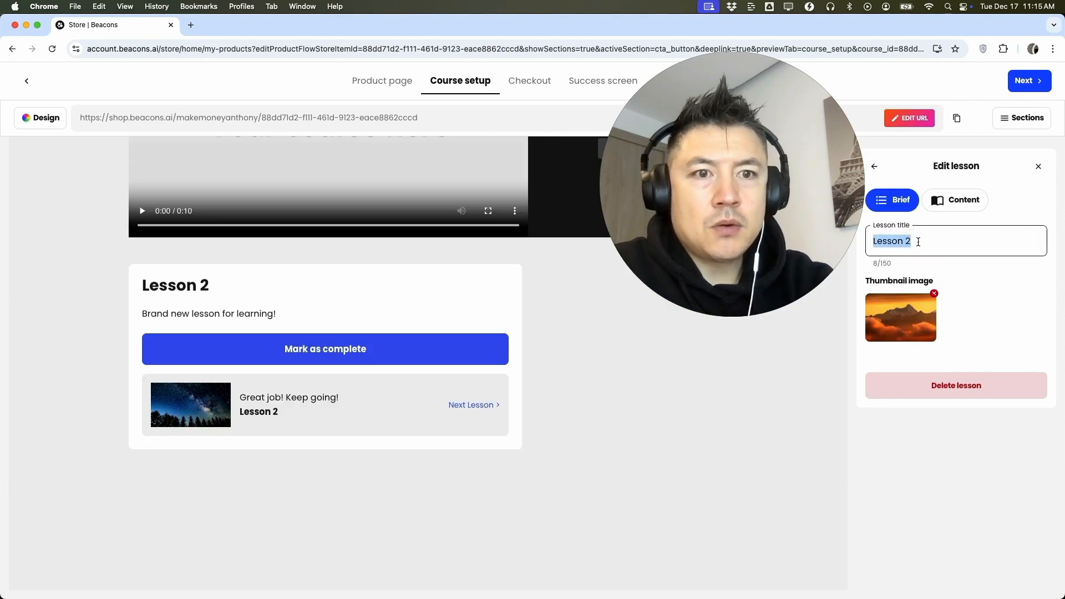
pyautogui.write('Fried Rice')
pyautogui.click(874, 167)
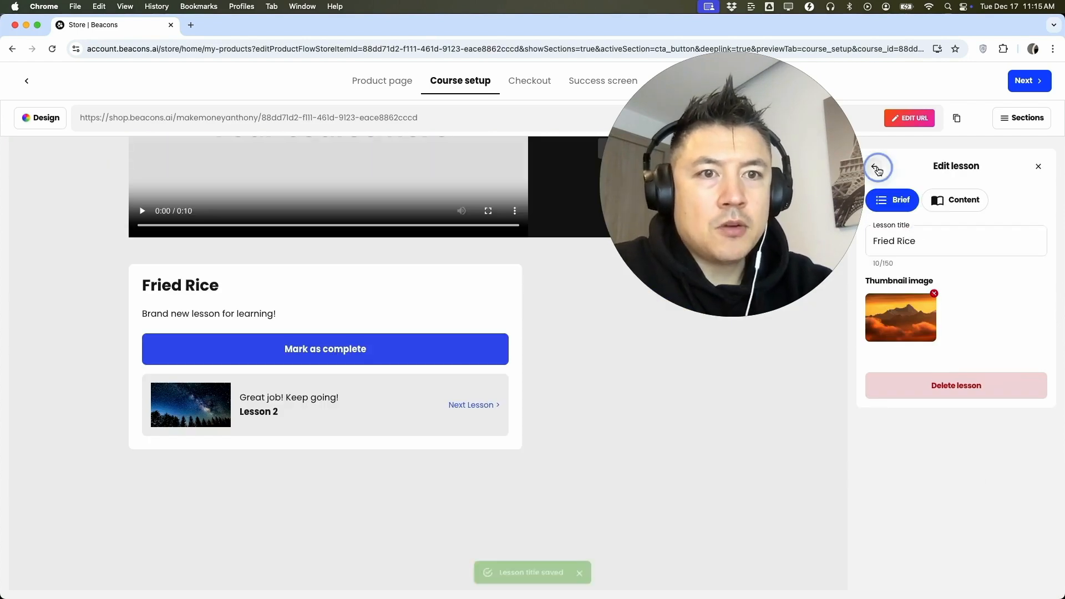
# Step: Rename Lesson 2 in the Mexican Restaurant module as "Tacos"
pyautogui.scroll(-2, 943, 344)
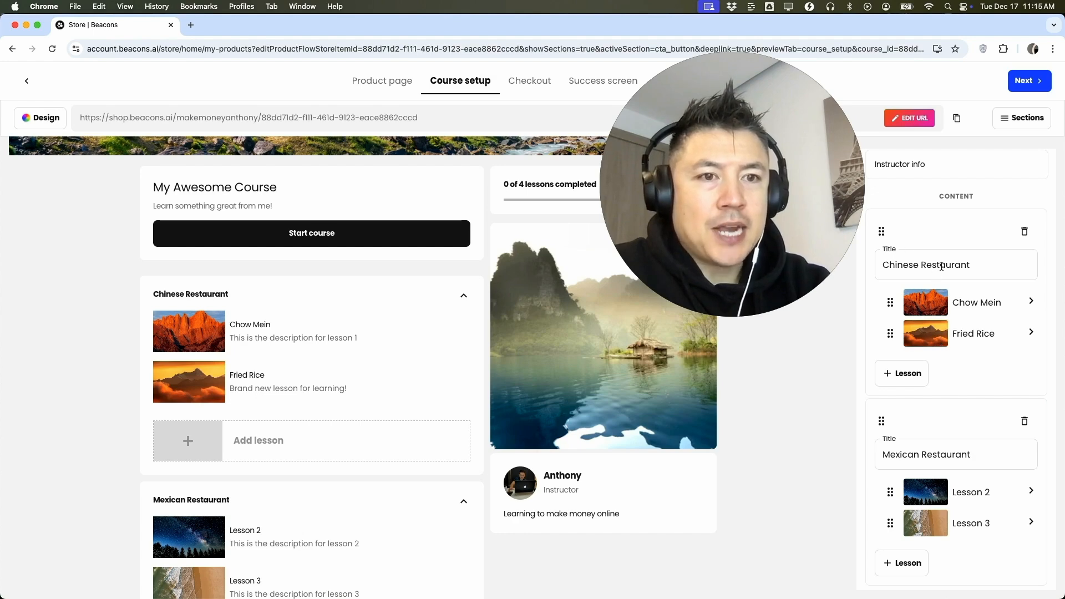
pyautogui.scroll(-2, 960, 307)
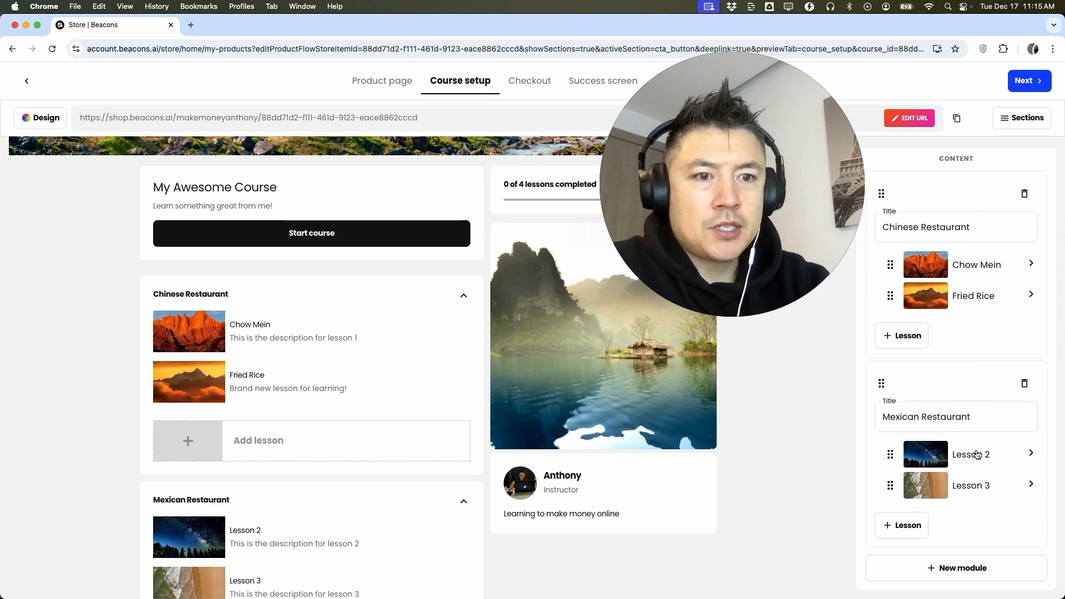
pyautogui.click(977, 454)
pyautogui.click(953, 245)
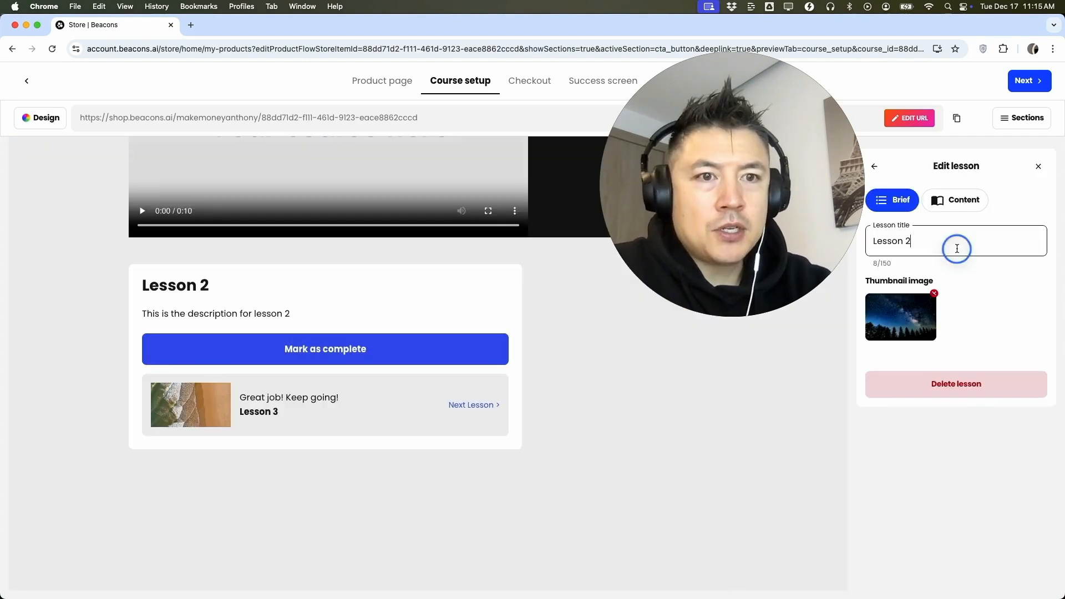
pyautogui.press('super+a')
pyautogui.write('t')
pyautogui.press('BackSpace')
pyautogui.write('Ta')
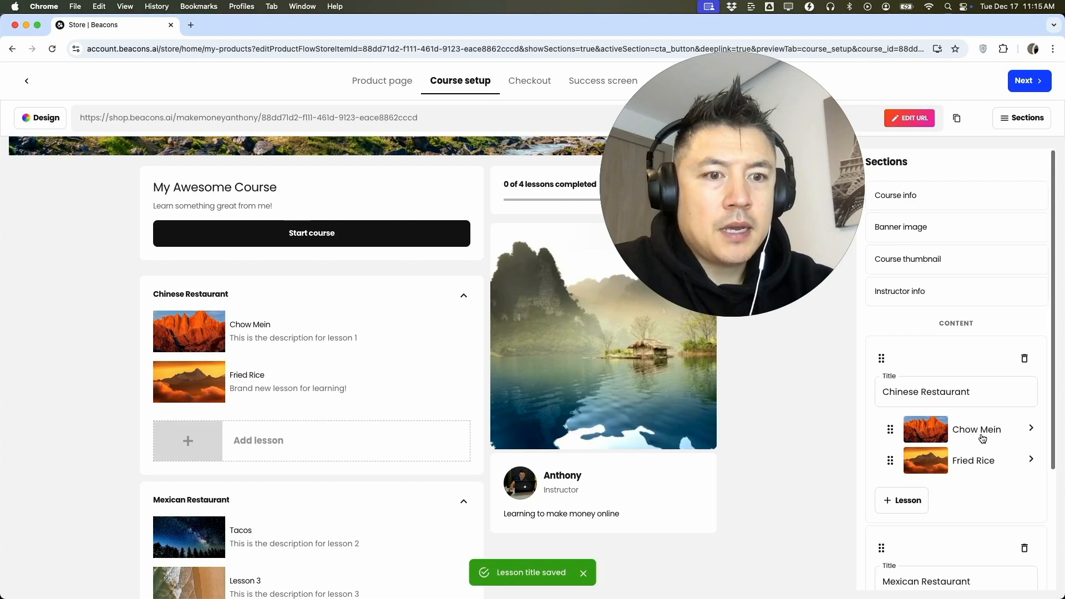
# Step: Rename Lesson 3 in the Mexican Restaurant module as "Burritos"
pyautogui.scroll(-3, 982, 438)
pyautogui.click(973, 493)
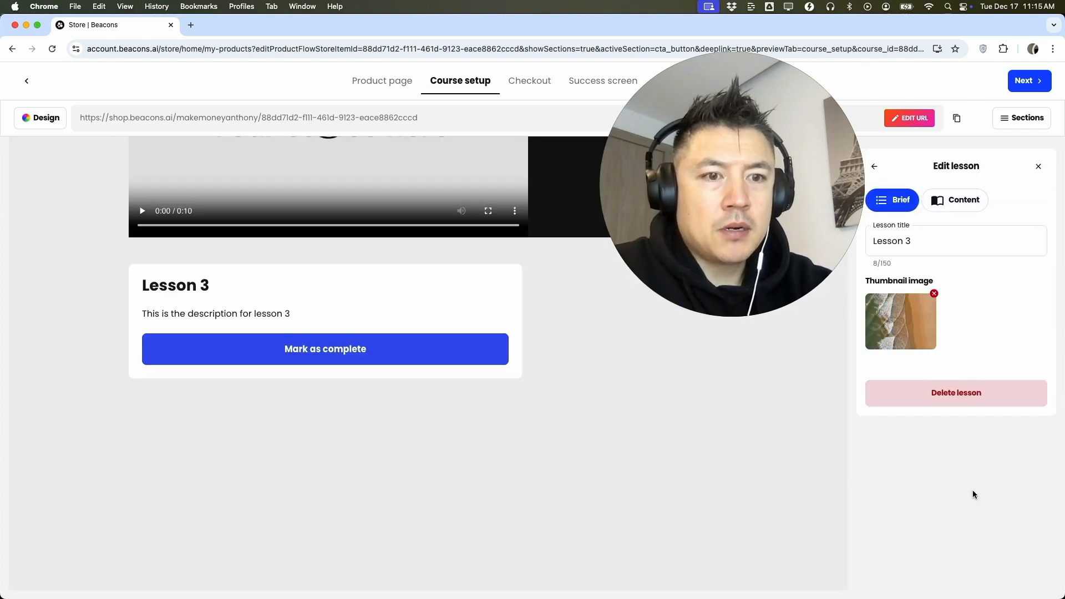
pyautogui.click(927, 245)
pyautogui.press('super+a')
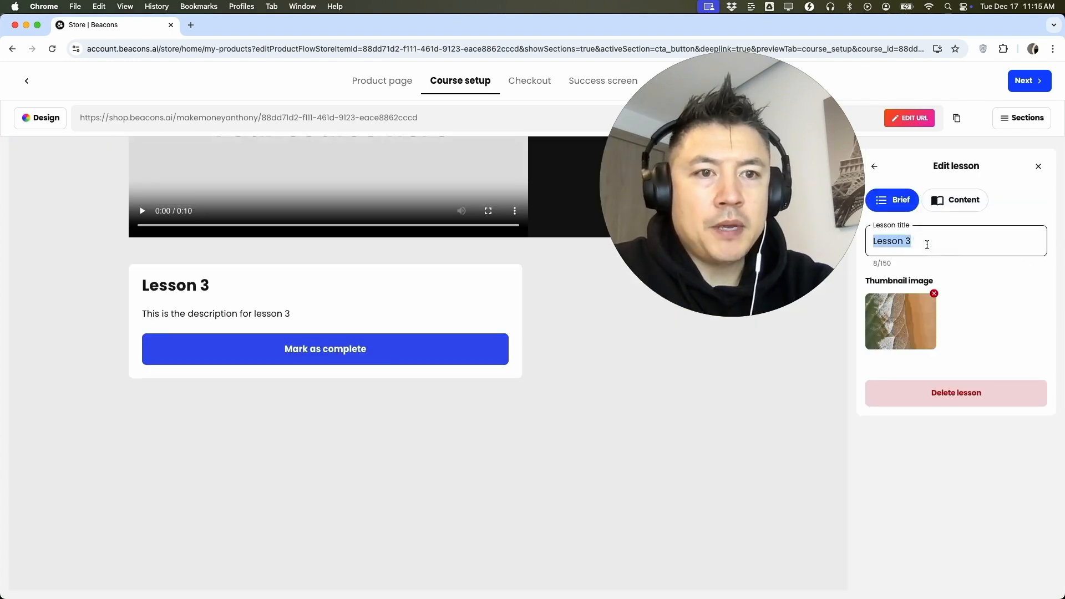
pyautogui.write('Burritos')
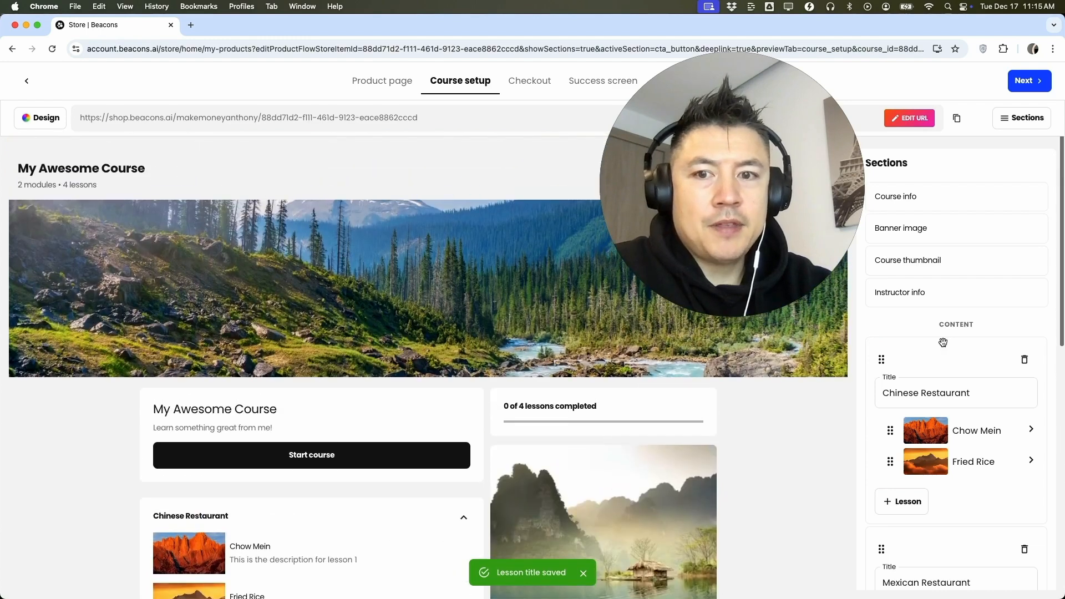
# Step: Delete the mountain forest banner image from the course page
pyautogui.scroll(-1, 943, 342)
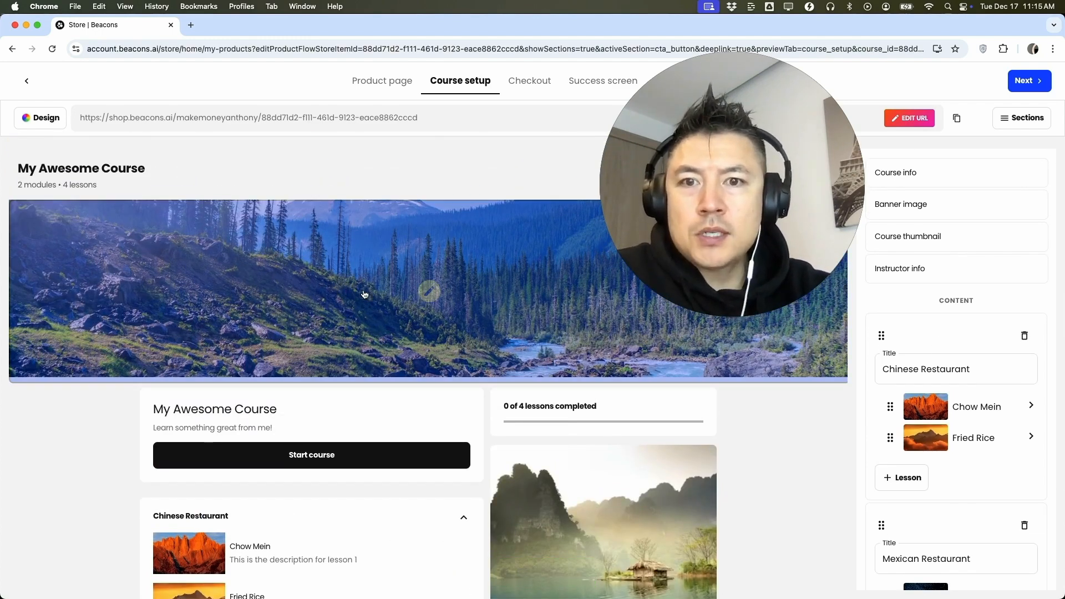
pyautogui.scroll(-1, 361, 293)
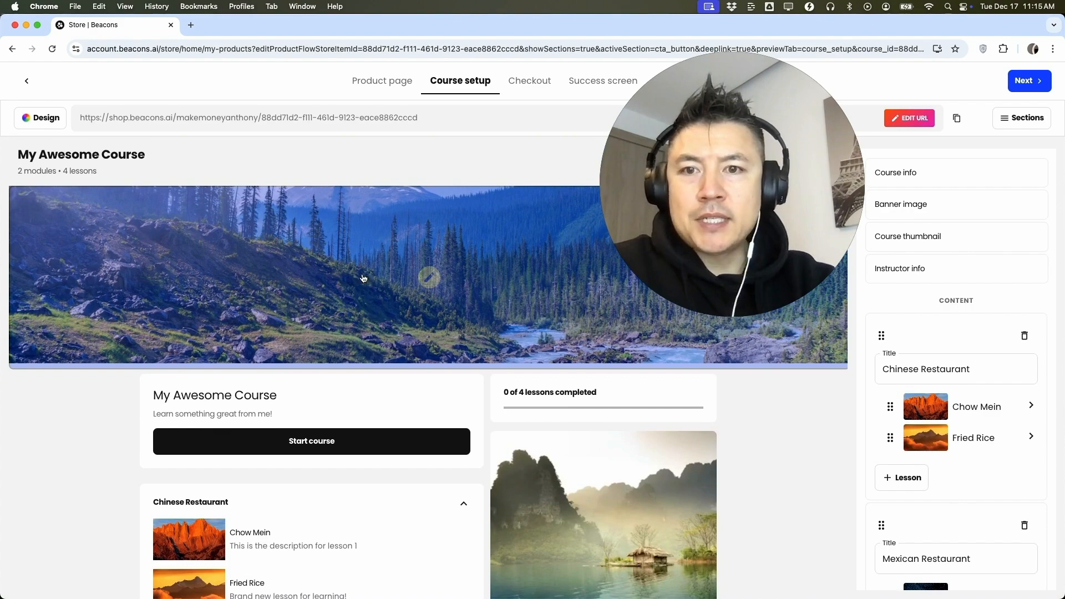
pyautogui.click(428, 277)
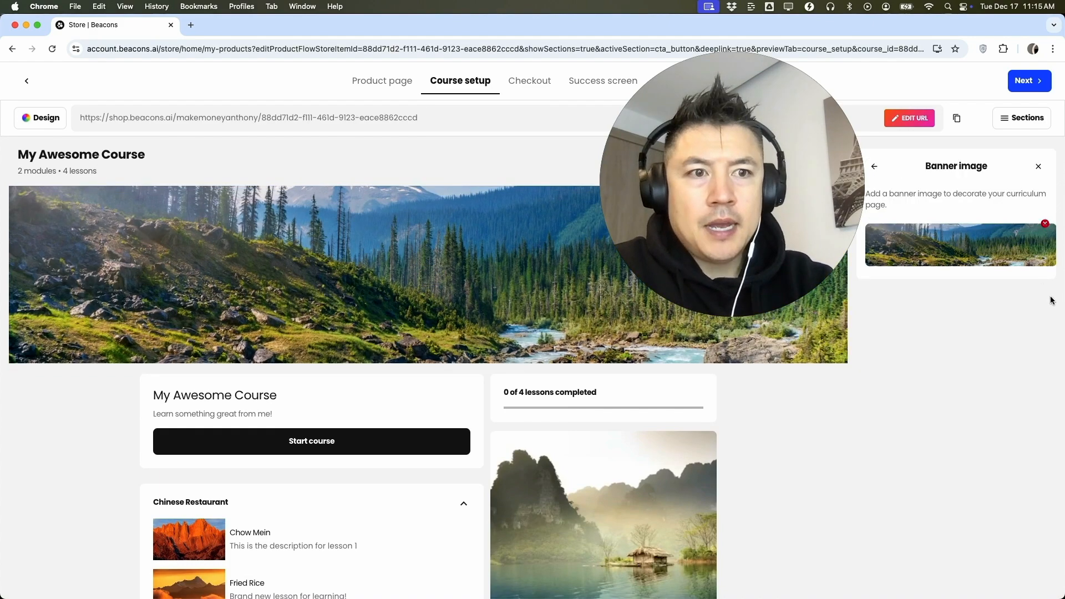
pyautogui.click(1044, 224)
pyautogui.click(583, 356)
# Step: Search the stock images for "restaurant" and set a photo of people seated in a restaurant as the course banner
pyautogui.click(964, 264)
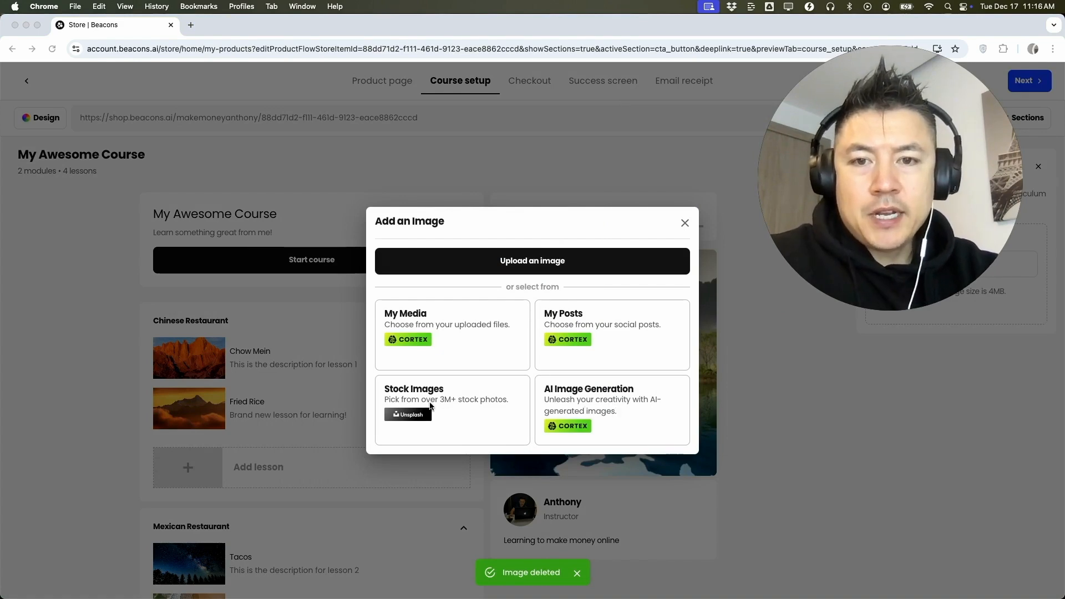
pyautogui.click(465, 403)
pyautogui.click(442, 138)
pyautogui.write('restaurant')
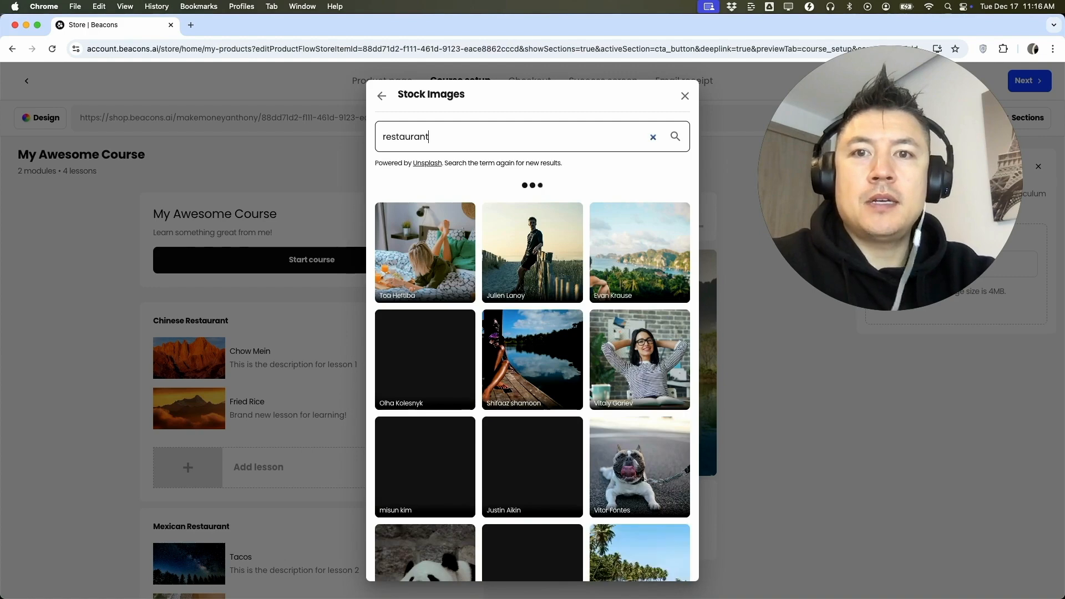
pyautogui.click(579, 322)
pyautogui.moveTo(579, 321)
pyautogui.mouseDown()
pyautogui.moveTo(579, 259)
pyautogui.moveTo(580, 421)
pyautogui.moveTo(582, 319)
pyautogui.mouseUp()
pyautogui.click(595, 509)
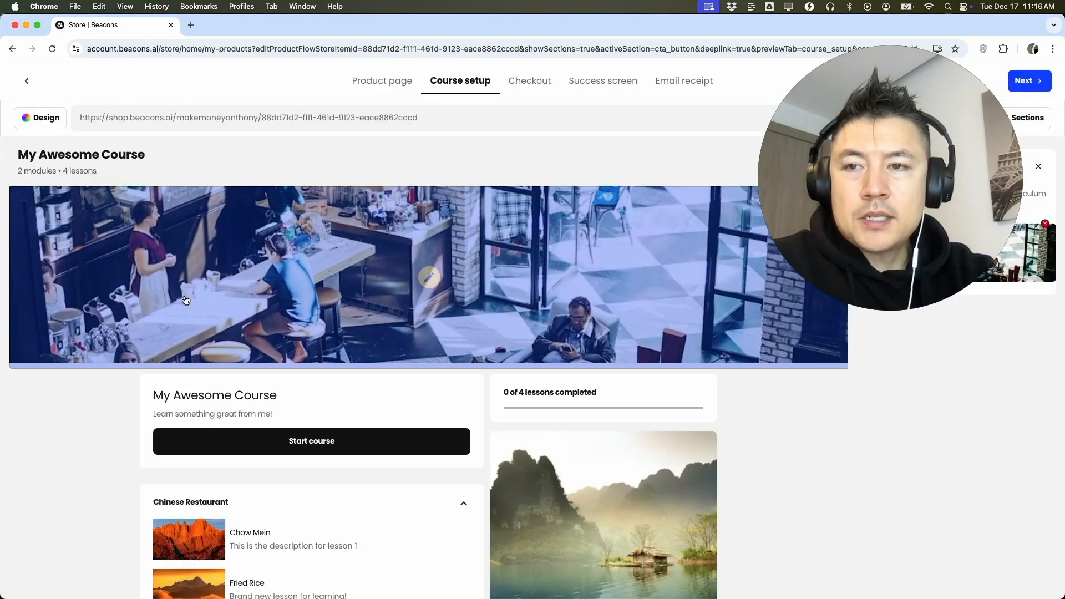
# Step: Open the content settings of the Chow Mein lesson in the Chinese Restaurant module
pyautogui.scroll(-3, 576, 293)
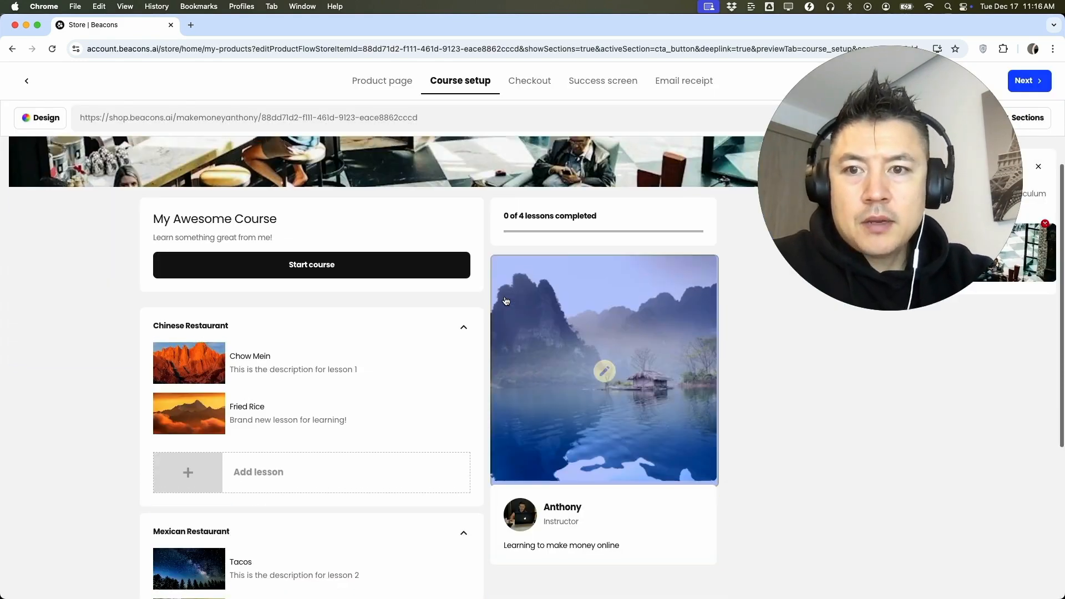
pyautogui.scroll(1, 505, 301)
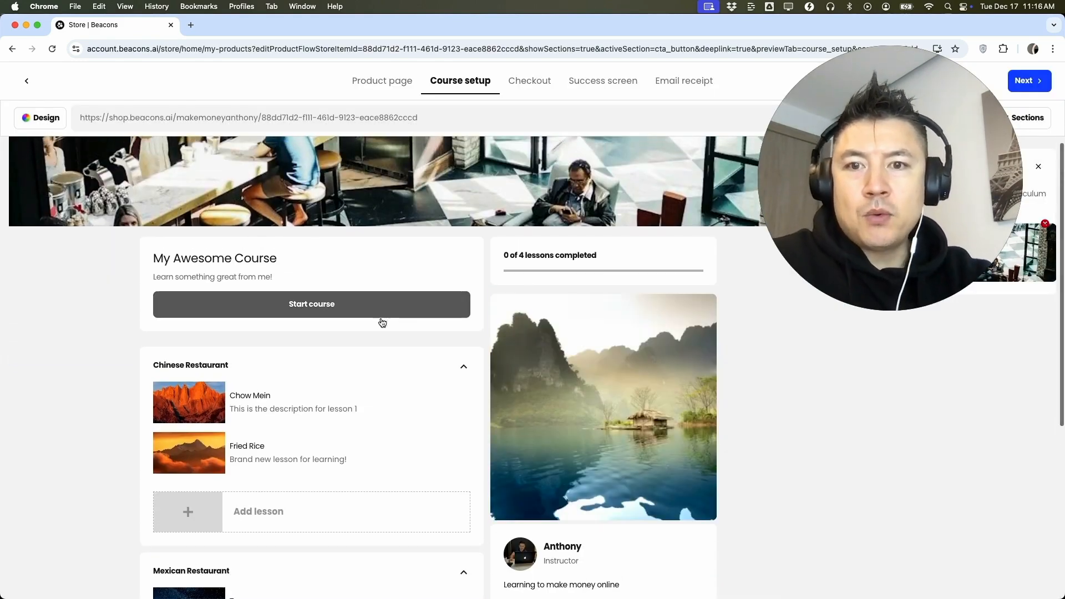
pyautogui.scroll(-1, 310, 355)
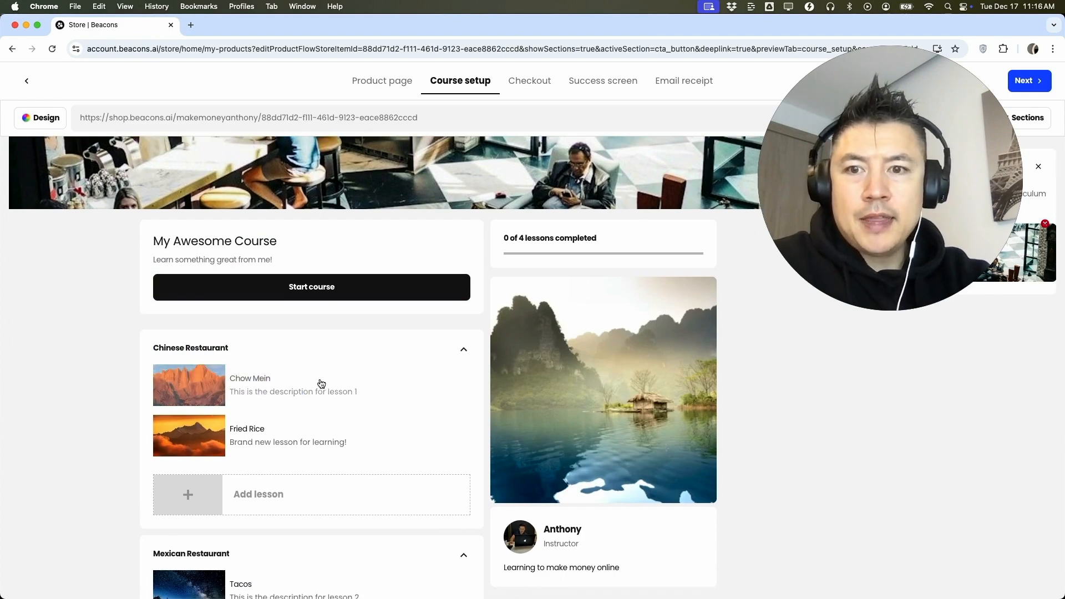
pyautogui.scroll(-2, 353, 387)
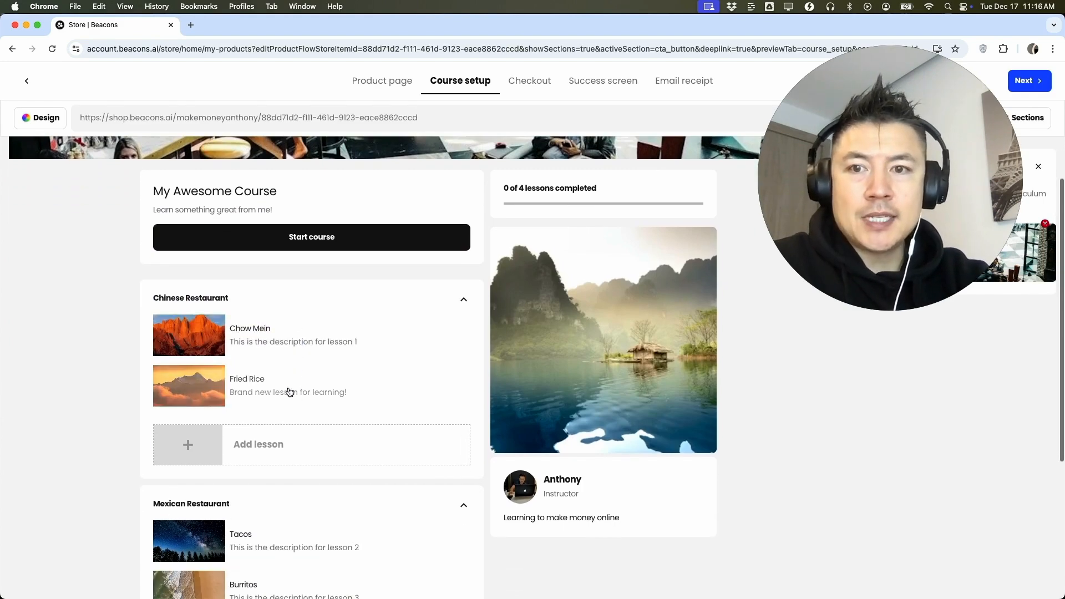
pyautogui.click(299, 342)
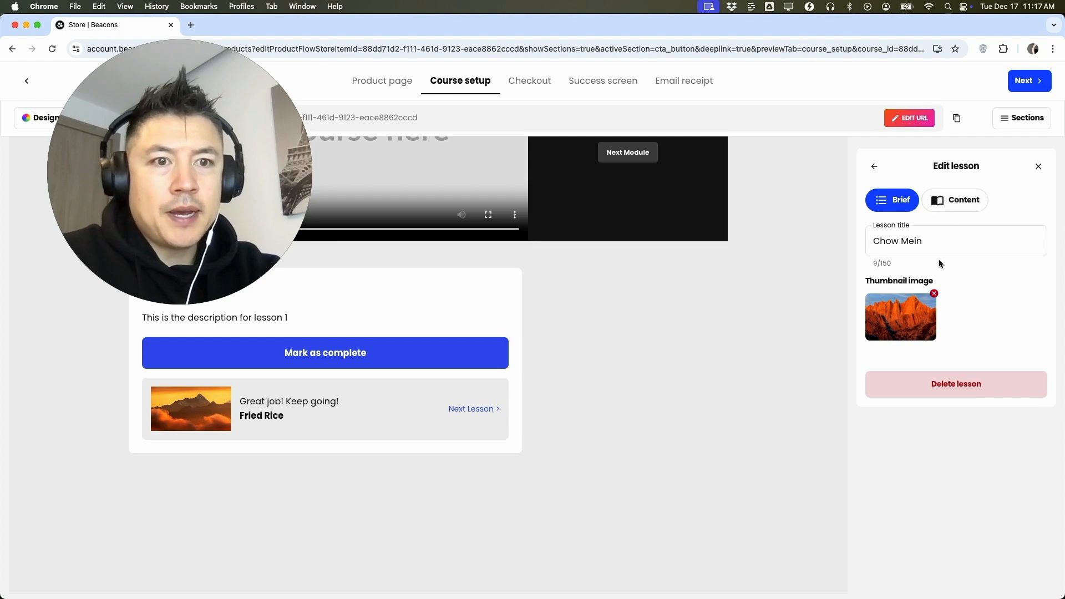
pyautogui.click(962, 201)
pyautogui.scroll(-2, 943, 233)
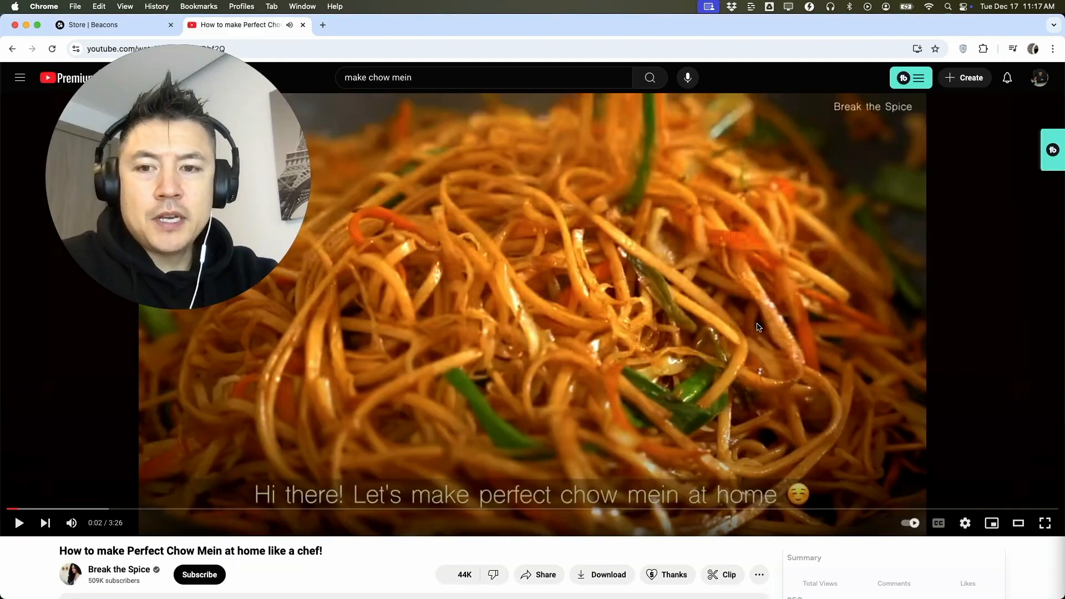
# Step: On YouTube, copy the share link of the video "How to make Perfect Chow Mein at home like a chef!"
pyautogui.scroll(-1, 680, 273)
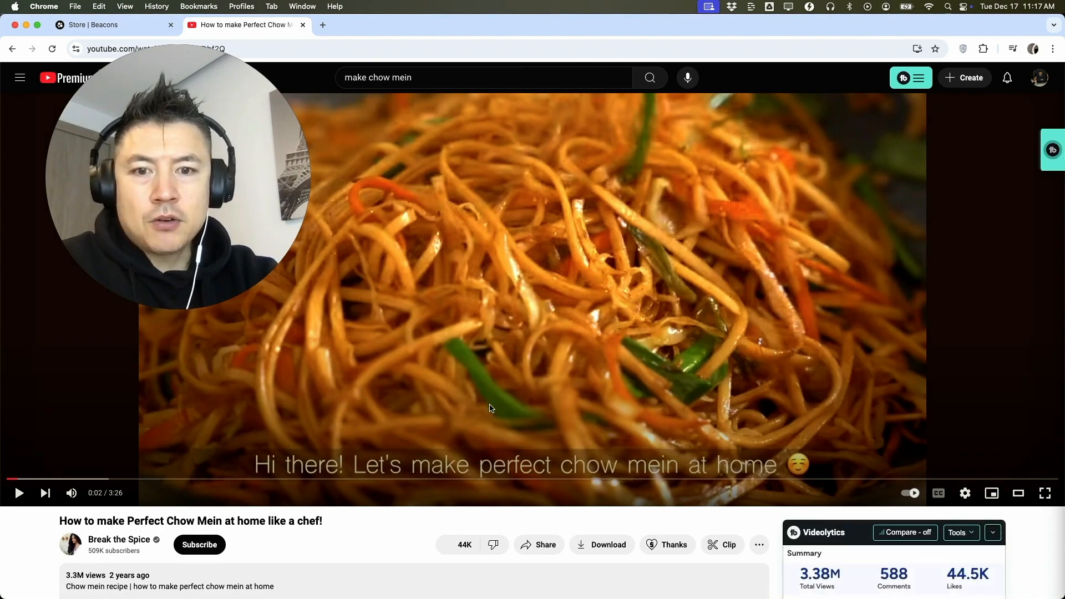
pyautogui.scroll(-1, 492, 409)
pyautogui.click(536, 505)
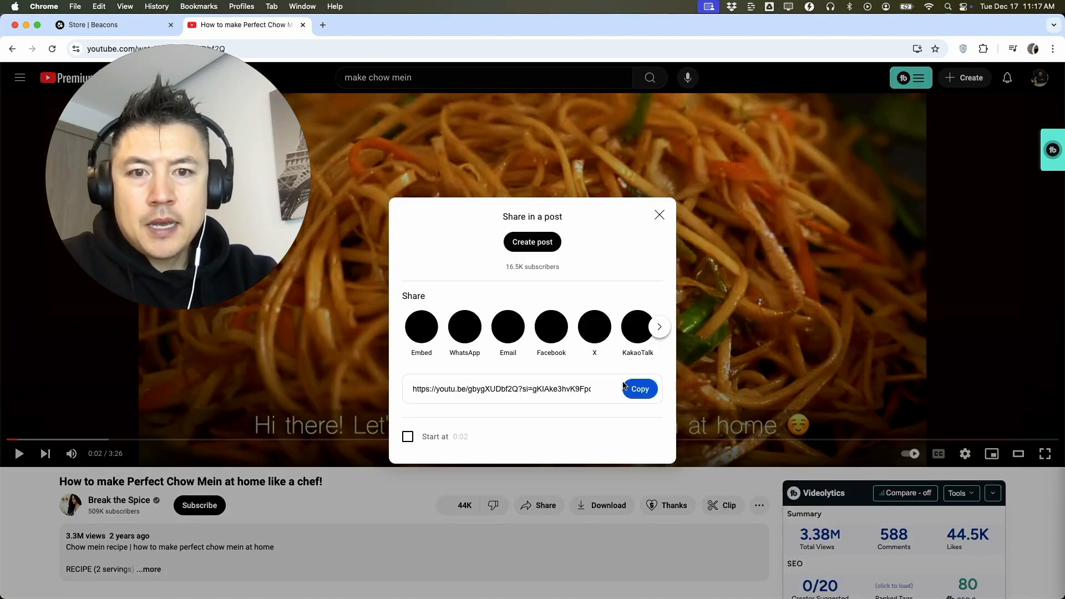
pyautogui.click(638, 388)
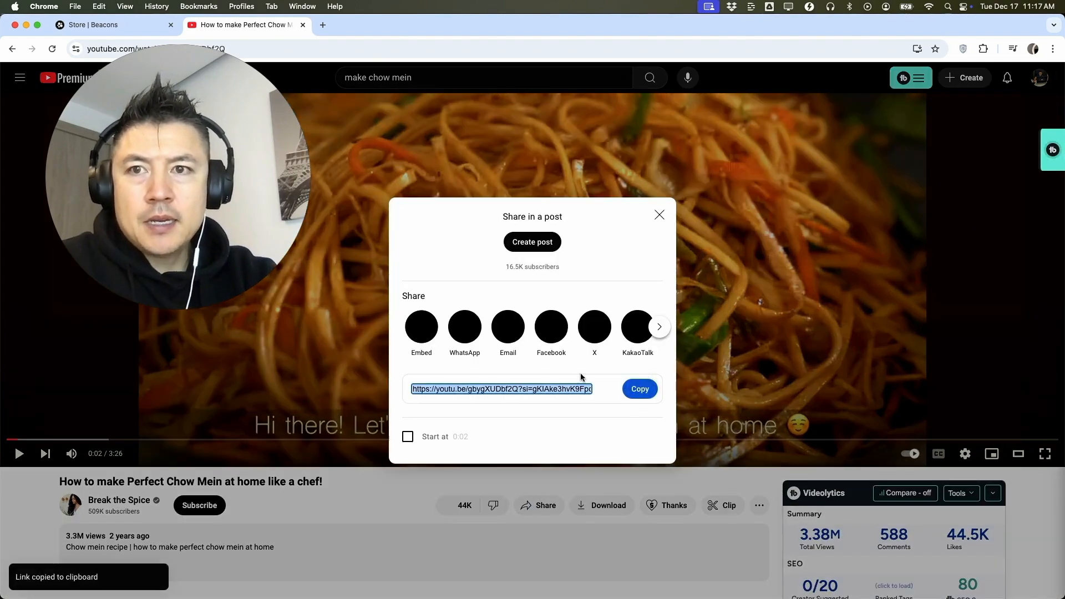
# Step: Return to Beacons and replace the Chow Mein lesson's video URL with the copied YouTube link
pyautogui.click(88, 25)
pyautogui.tripleClick(921, 271)
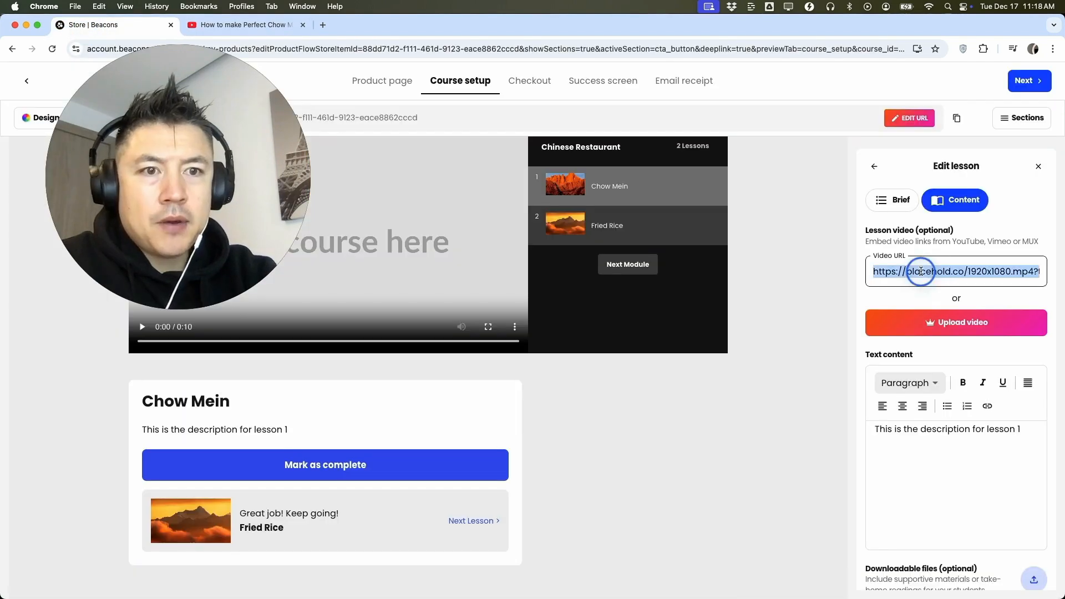
pyautogui.press('cmd+v')
pyautogui.scroll(2, 552, 348)
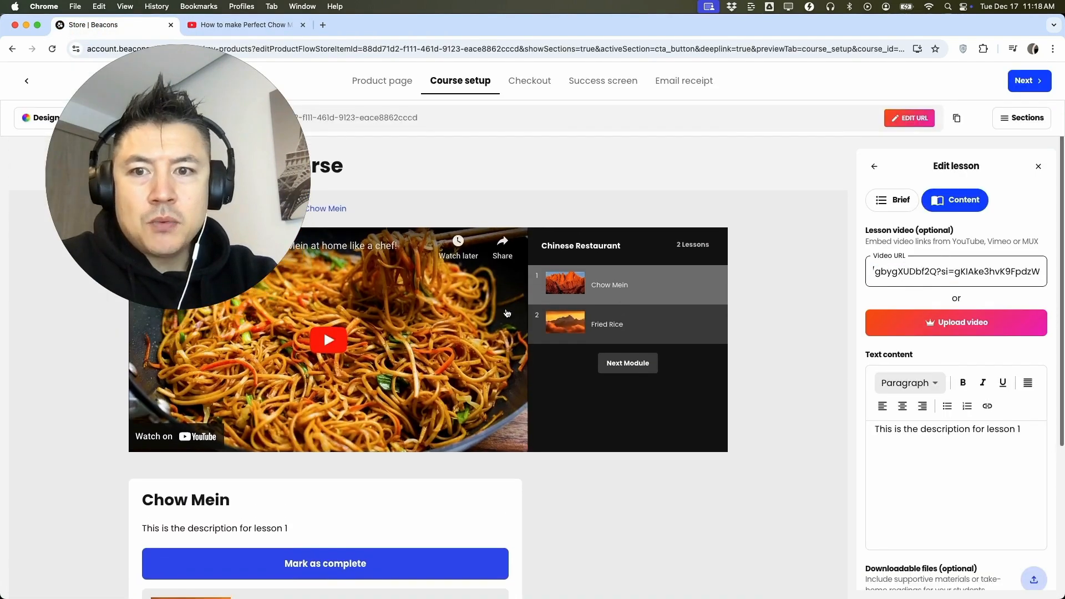
pyautogui.scroll(-2, 851, 349)
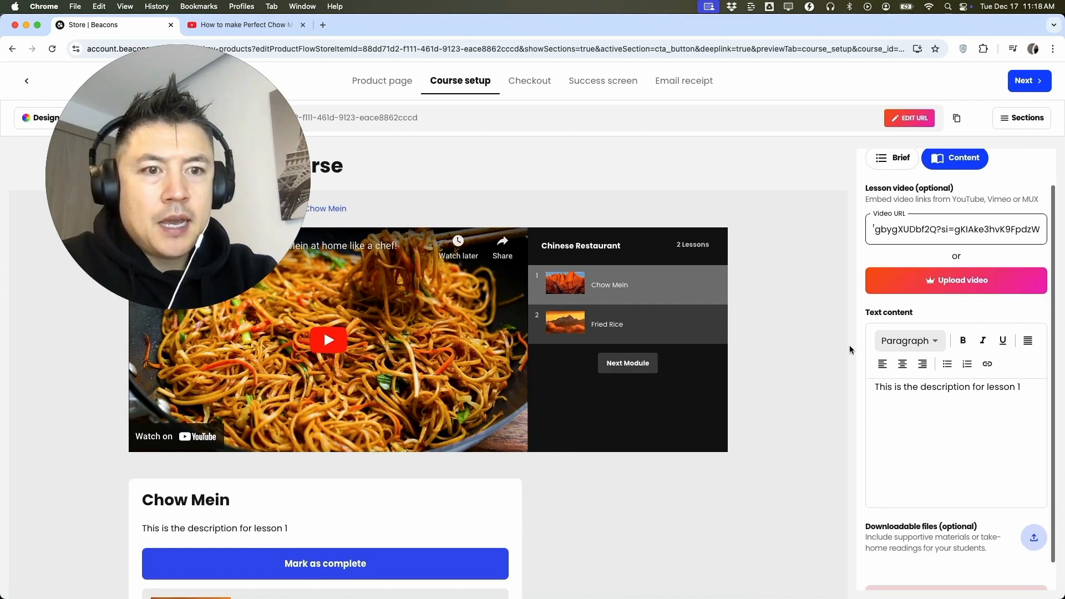
# Step: Replace the Chow Mein lesson text with "Make the best chow mein.", an "Ingredients:" list of Noodles, Garlic, Onion and Tuna, and a "reference" line
pyautogui.tripleClick(957, 393)
pyautogui.write('Make the best chow mein.')
pyautogui.press('Return')
pyautogui.write('Ingredients:')
pyautogui.hotkey('shift', 'Return')
pyautogui.write('Noodles')
pyautogui.hotkey('shift', 'Return')
pyautogui.write('Garlic')
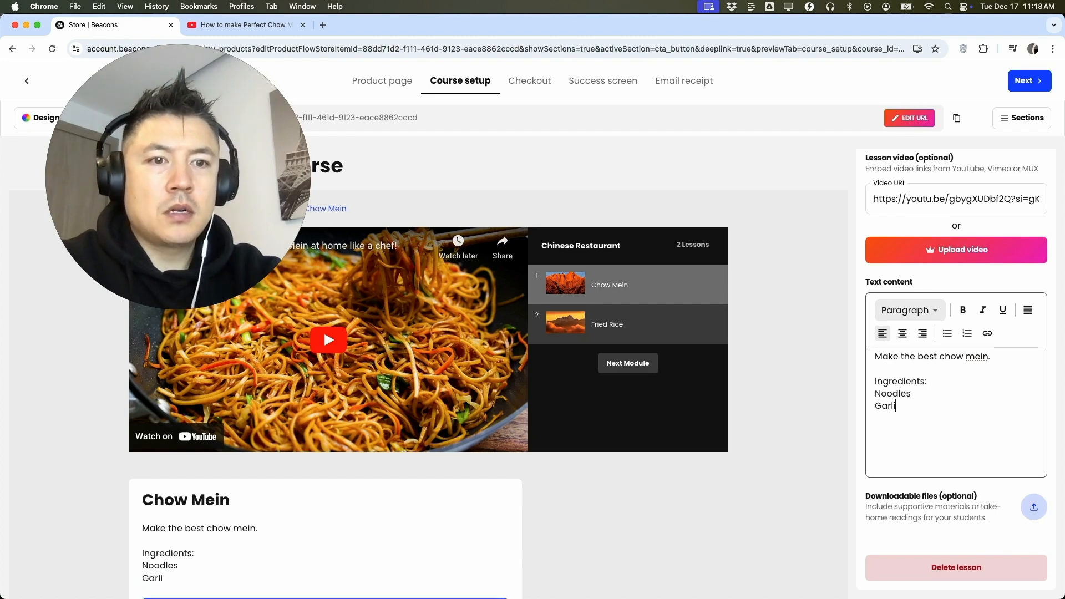
pyautogui.hotkey('shift', 'Return')
pyautogui.write('Onion')
pyautogui.hotkey('shift', 'Return')
pyautogui.write('Tuna')
pyautogui.hotkey('shift', 'Return')
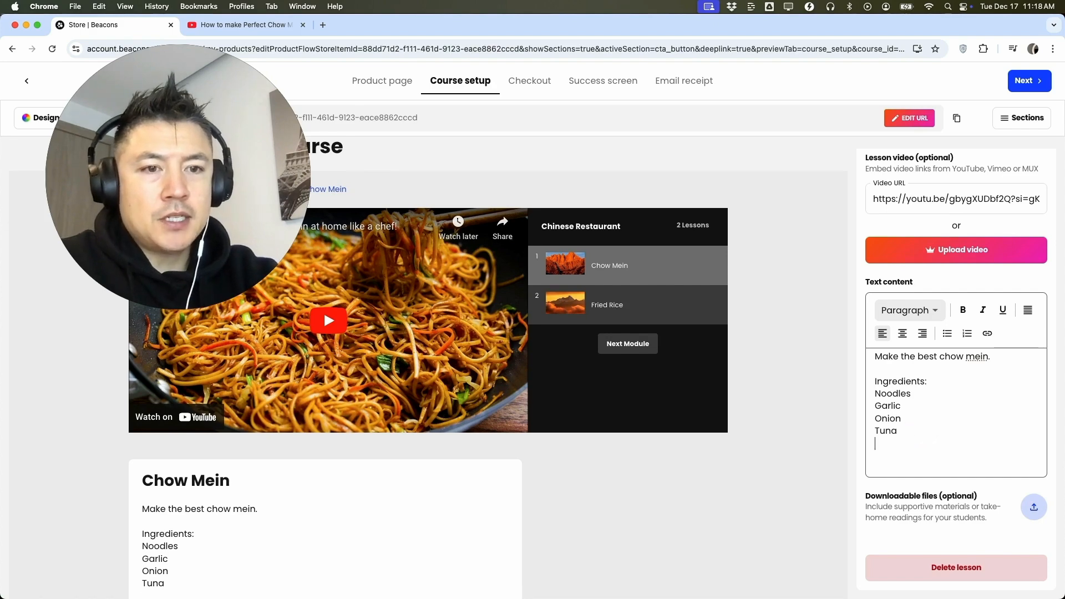
pyautogui.hotkey('shift', 'Return')
pyautogui.write('reference')
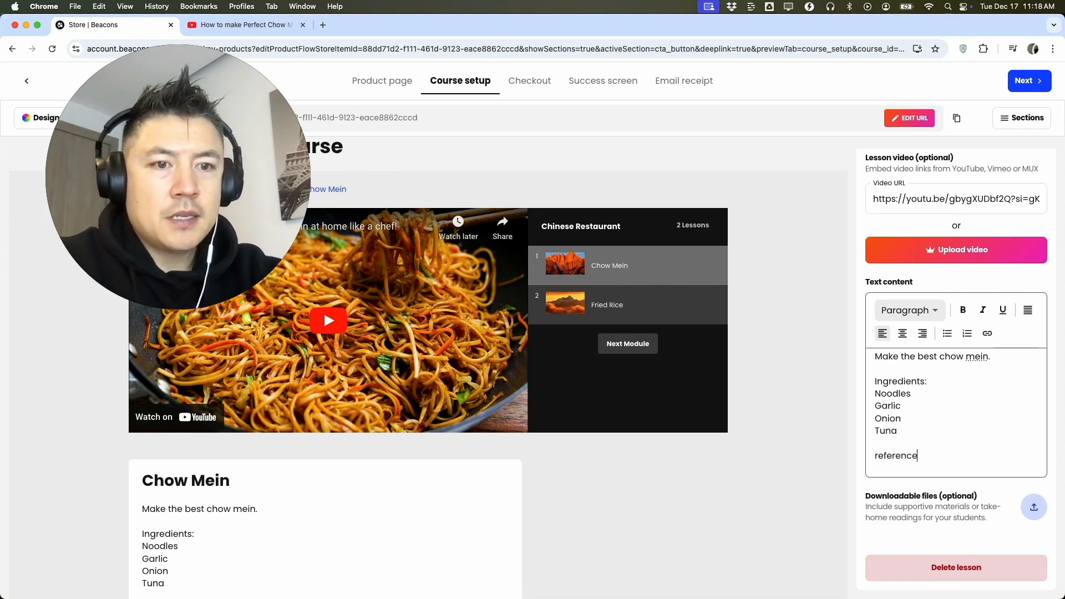
pyautogui.doubleClick(896, 456)
pyautogui.click(987, 333)
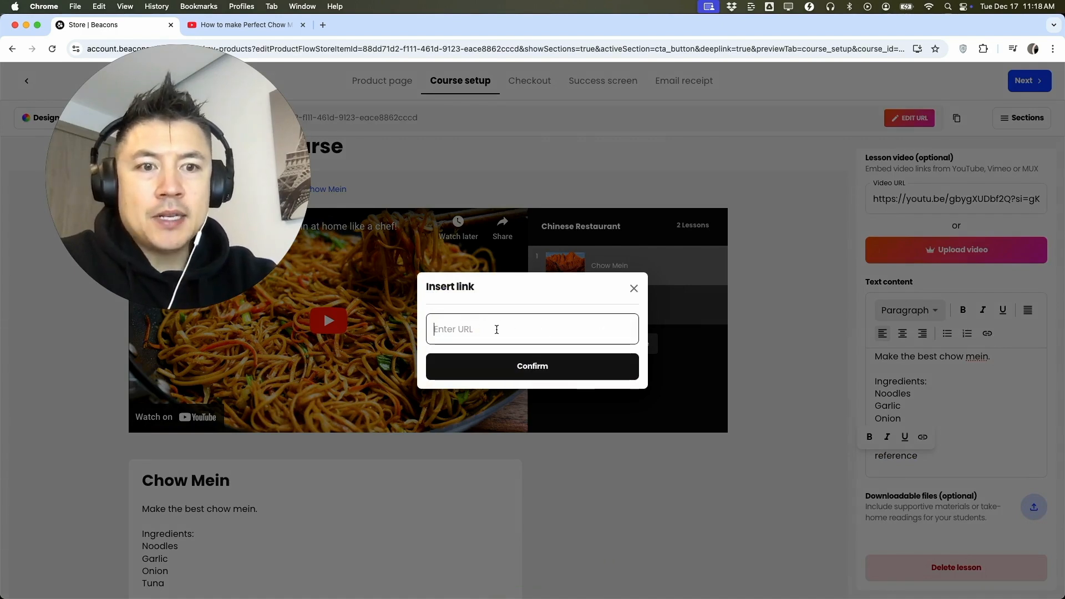
pyautogui.click(633, 288)
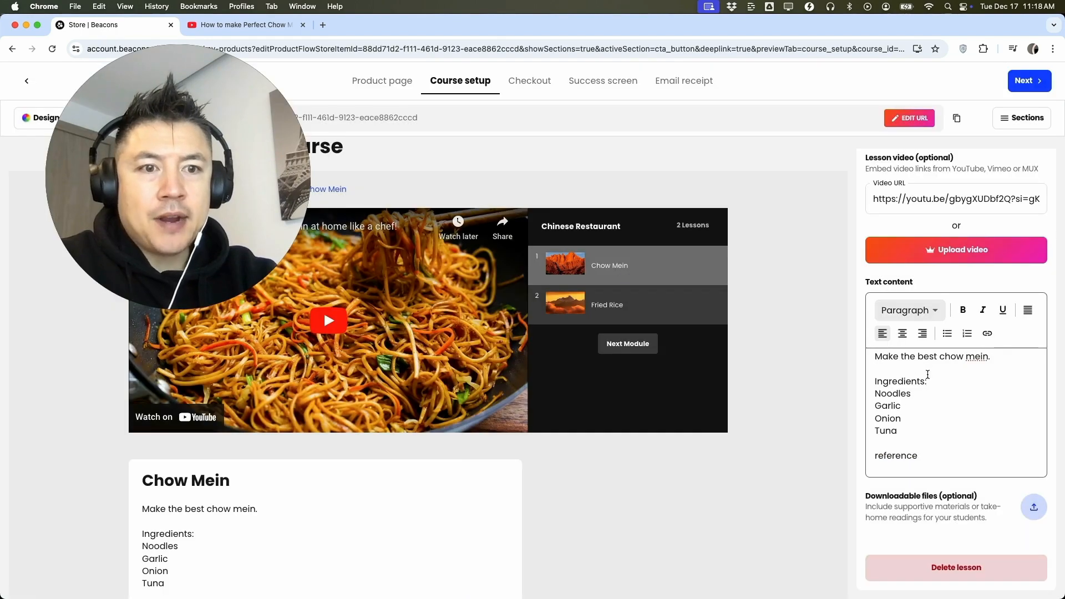
pyautogui.doubleClick(893, 392)
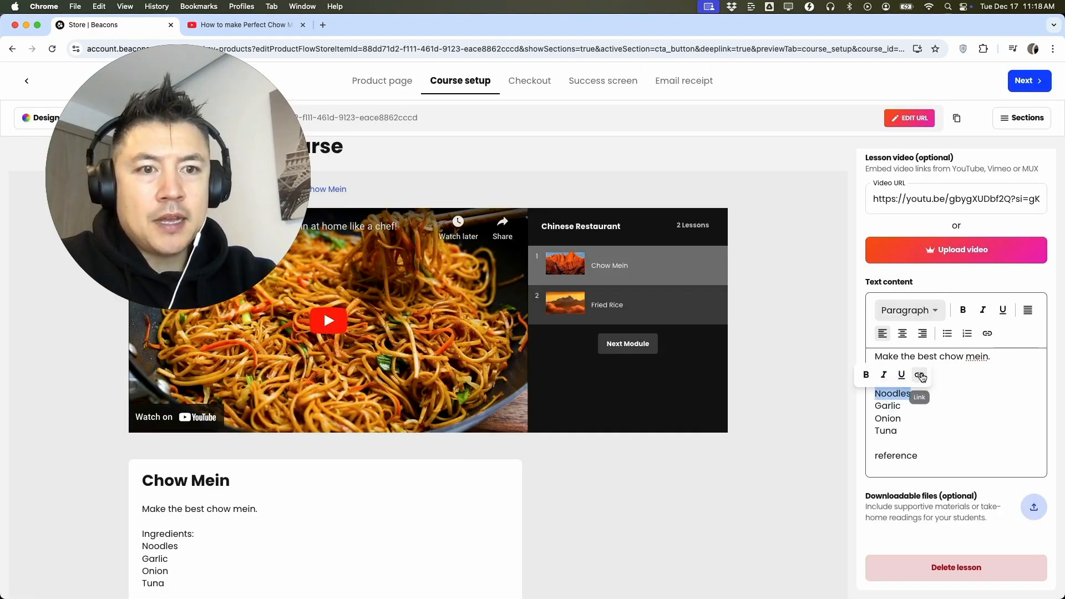
pyautogui.click(919, 375)
pyautogui.click(634, 289)
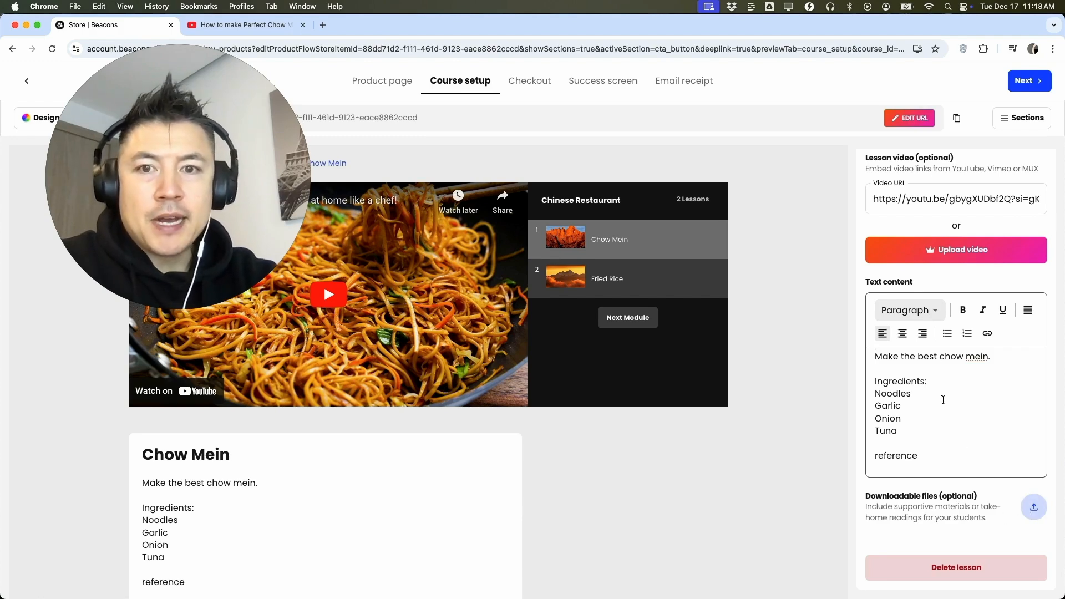
# Step: Attach the business plan PDF to the Chow Mein lesson as a downloadable file and review the lesson preview
pyautogui.click(1034, 509)
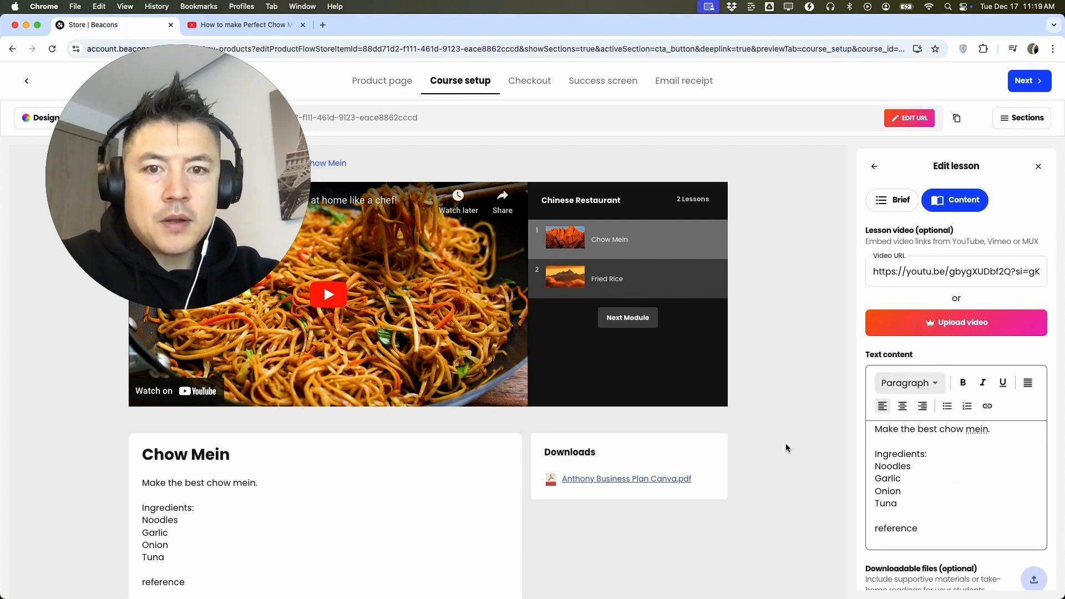
pyautogui.scroll(-1, 515, 525)
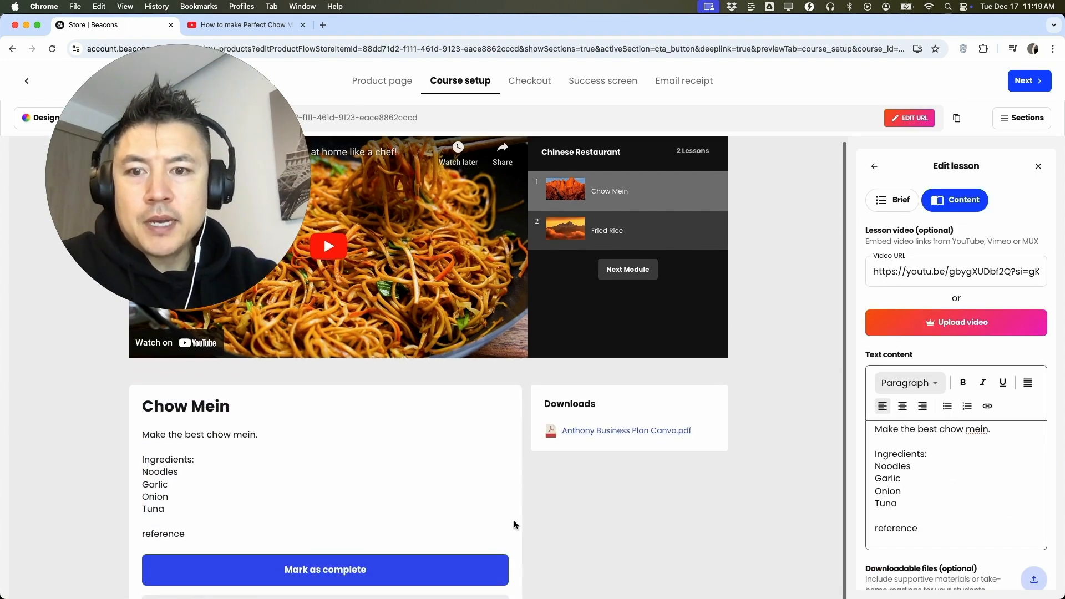
pyautogui.scroll(1, 732, 452)
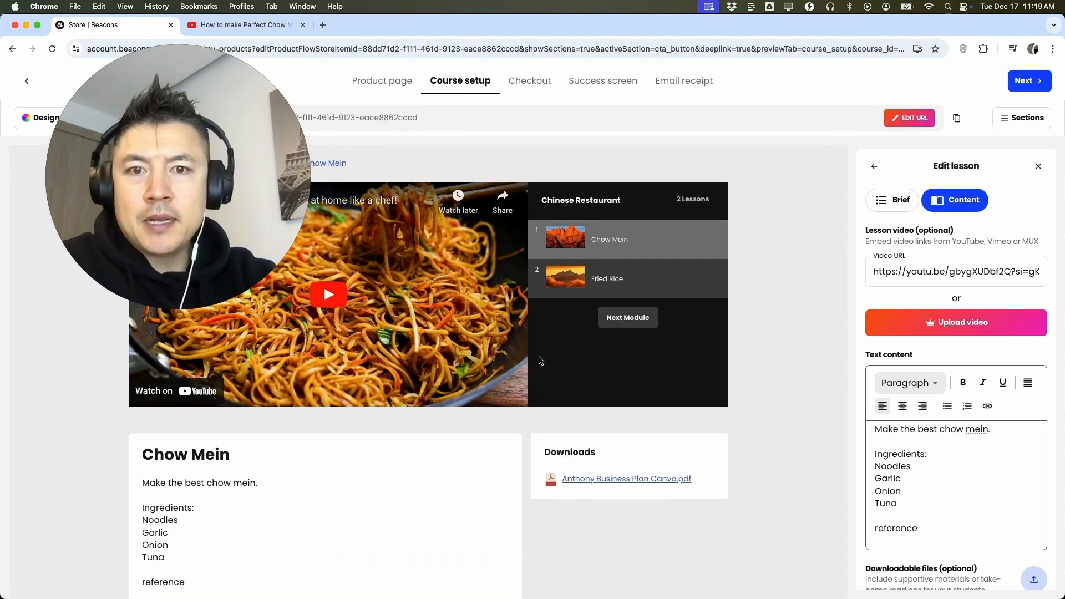
pyautogui.scroll(-2, 447, 456)
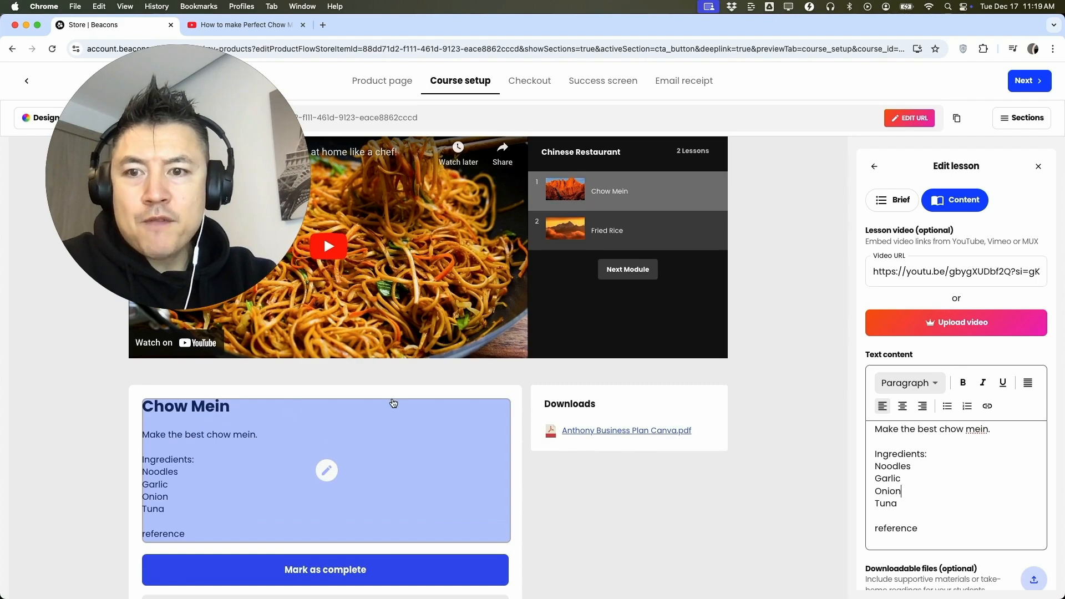
pyautogui.scroll(-1, 569, 453)
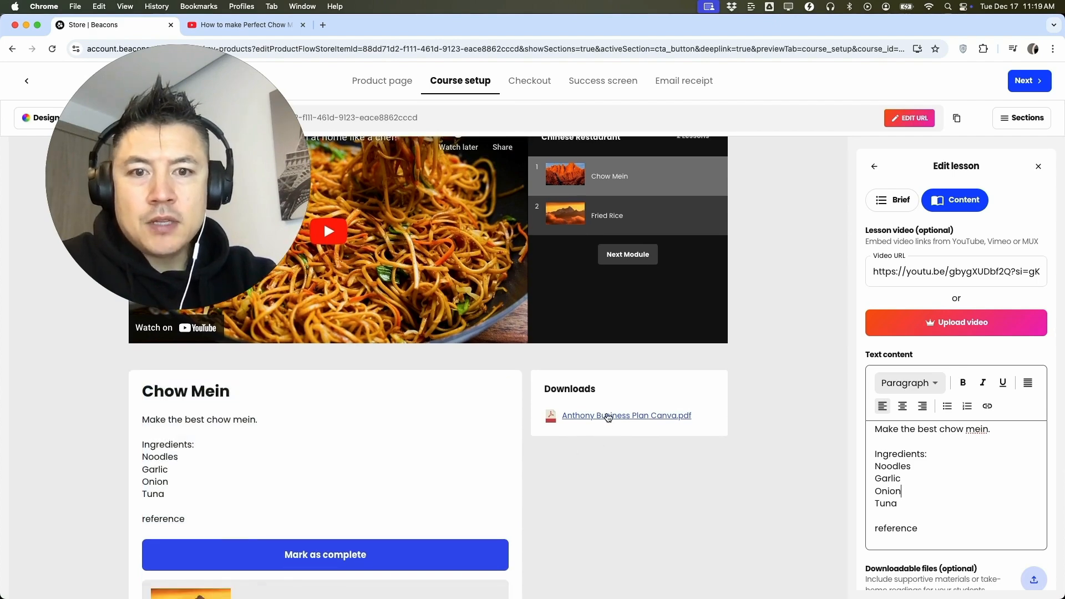
pyautogui.scroll(-2, 578, 455)
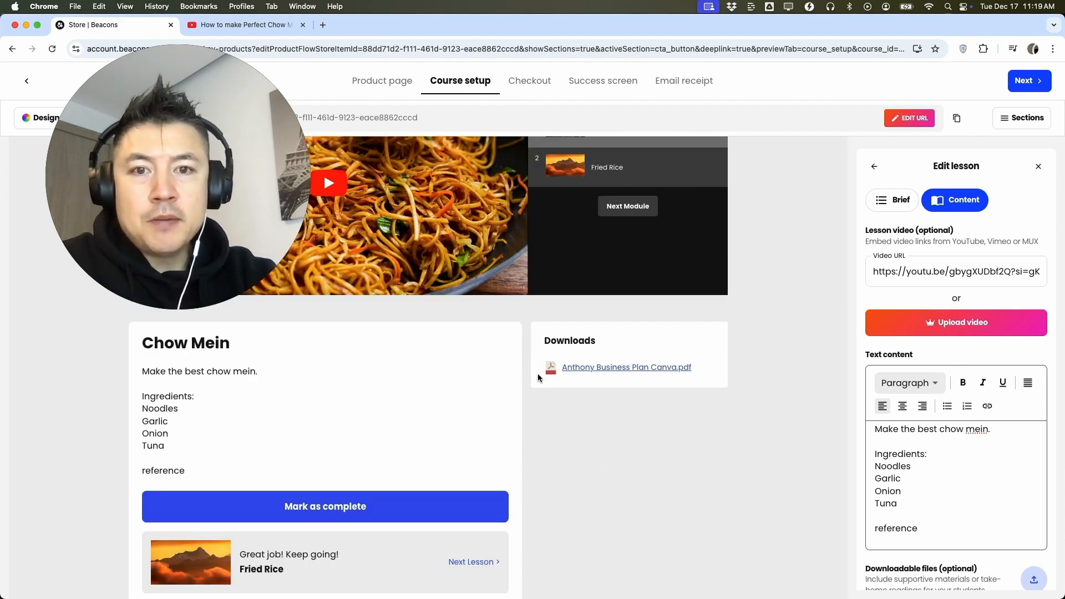
pyautogui.scroll(-2, 538, 375)
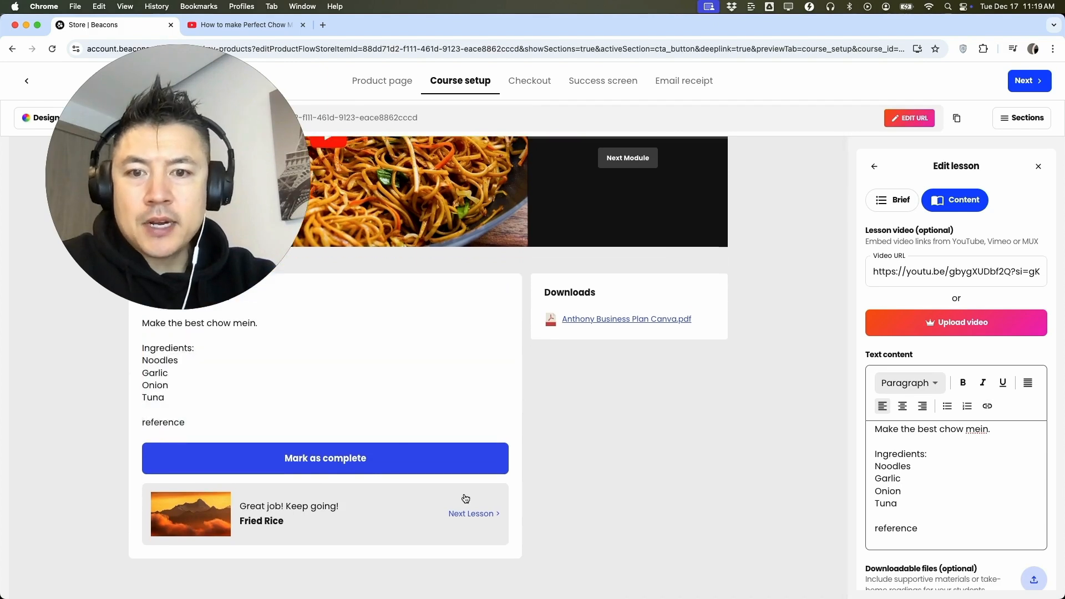
pyautogui.scroll(6, 588, 477)
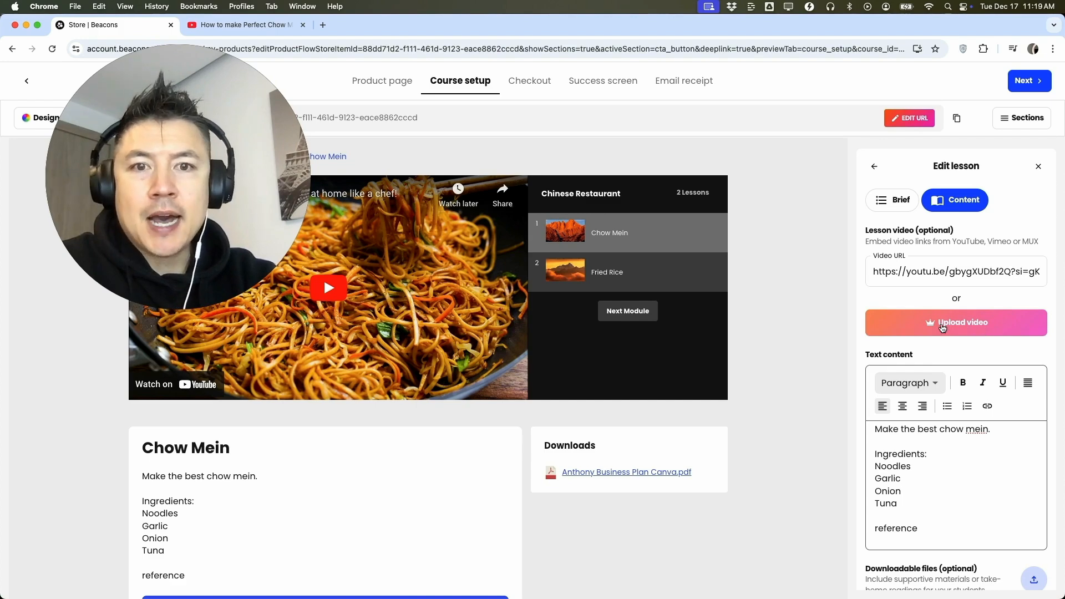
# Step: Return to the course sections and add a third module titled "Italian Restaurant" below Mexican Restaurant
pyautogui.click(875, 168)
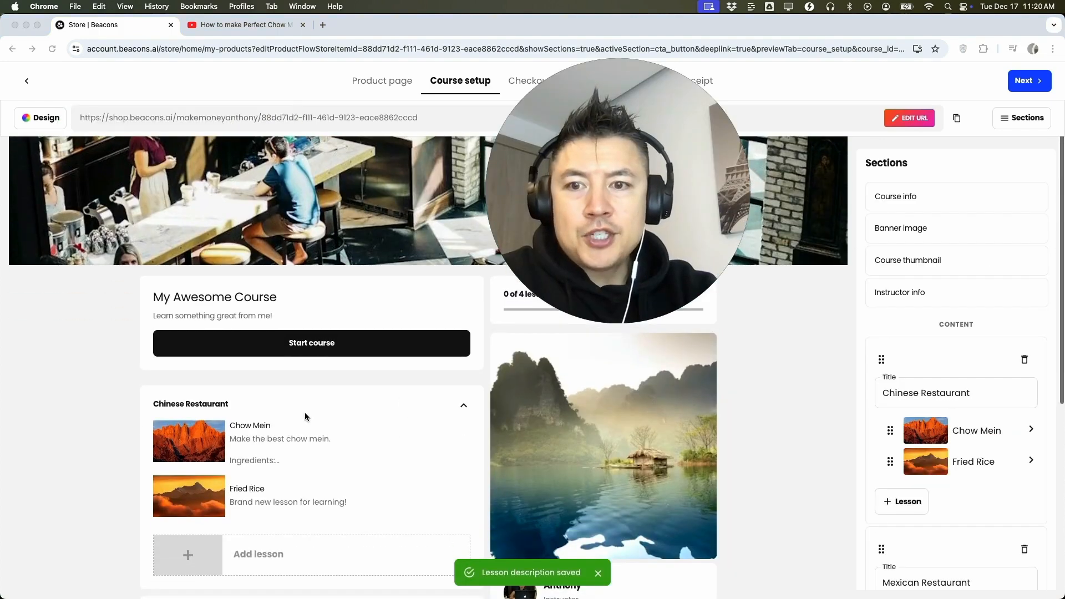
pyautogui.scroll(-3, 347, 421)
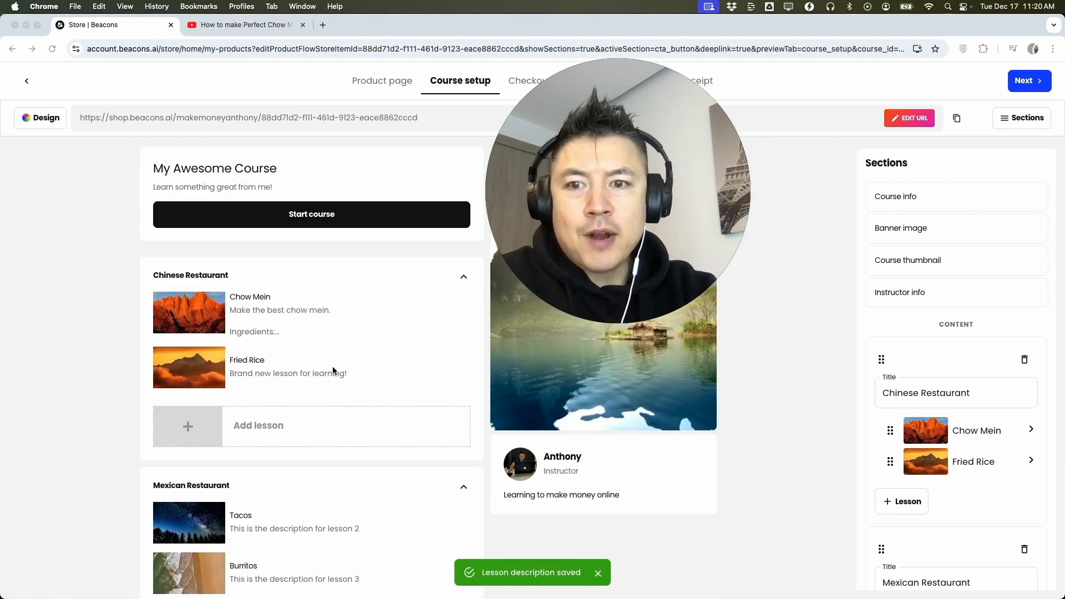
pyautogui.scroll(-1, 332, 366)
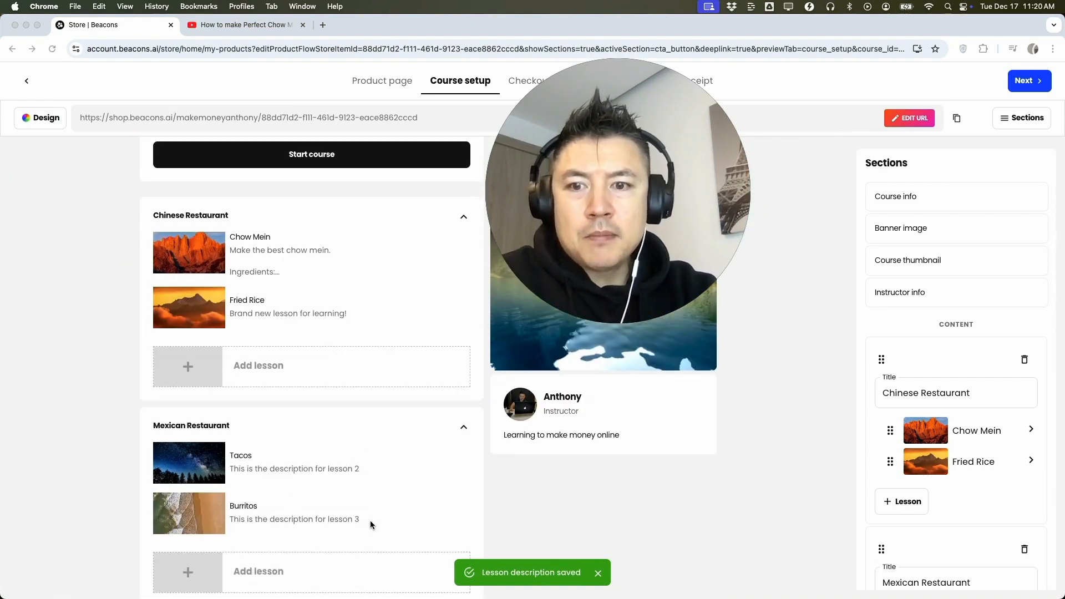
pyautogui.scroll(-3, 366, 499)
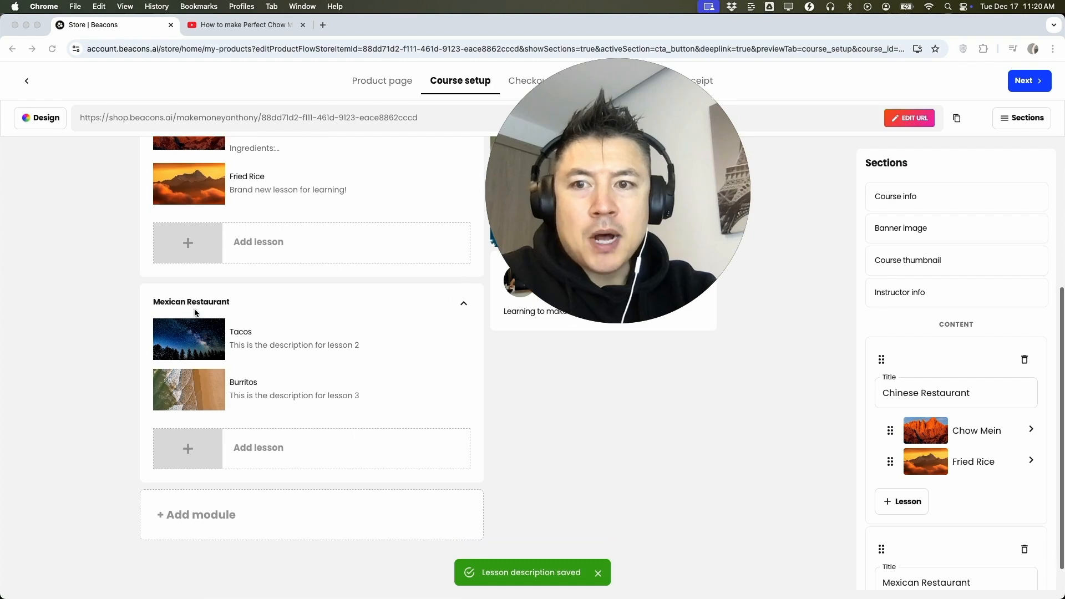
pyautogui.click(213, 515)
pyautogui.click(196, 515)
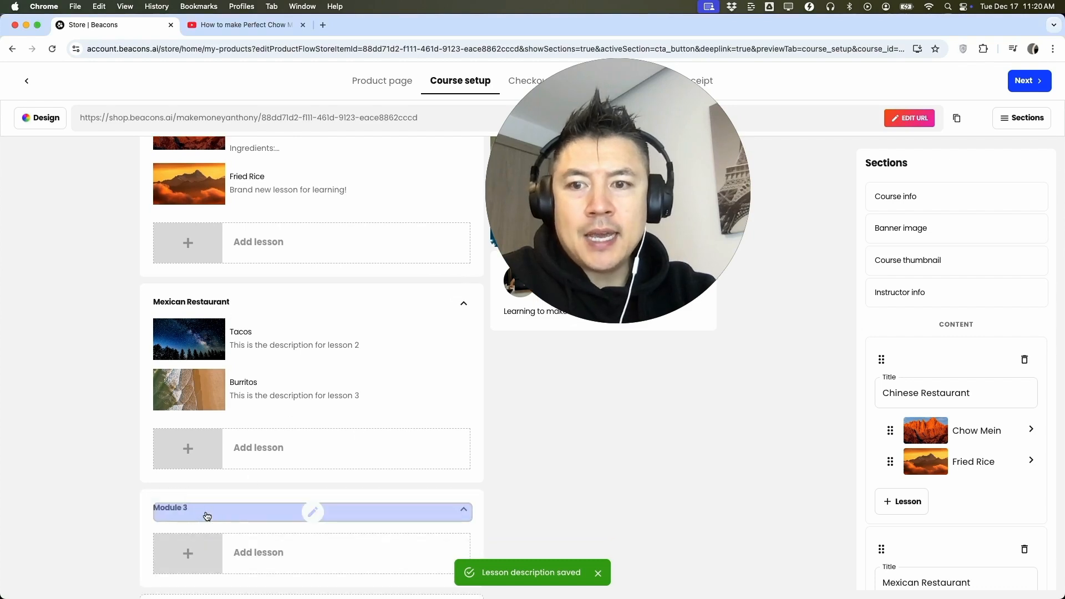
pyautogui.scroll(-6, 954, 388)
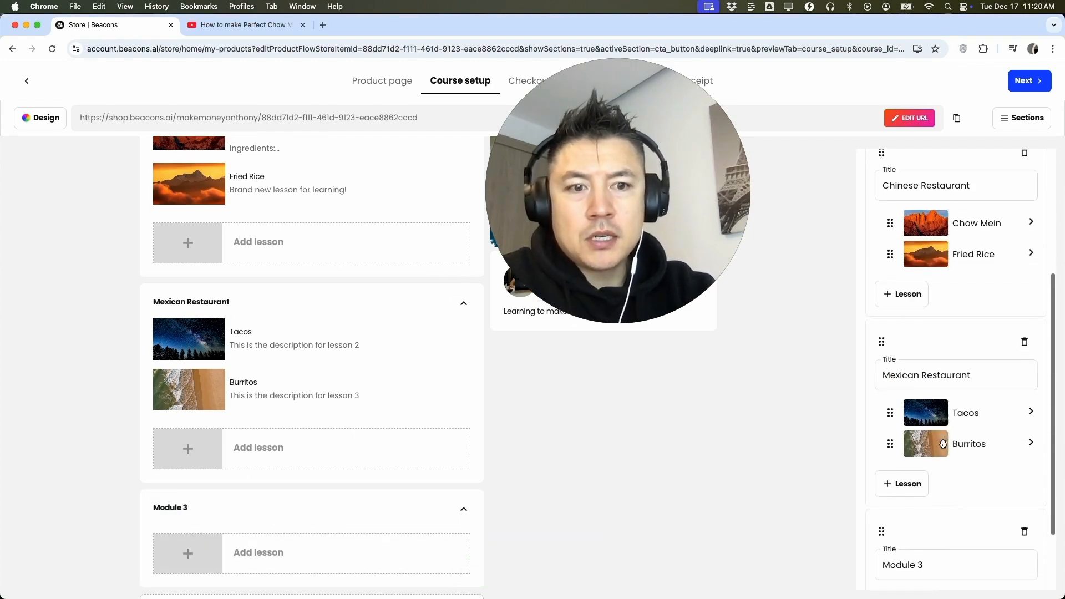
pyautogui.click(935, 479)
pyautogui.press('super+a')
pyautogui.write('Italian Restaurant')
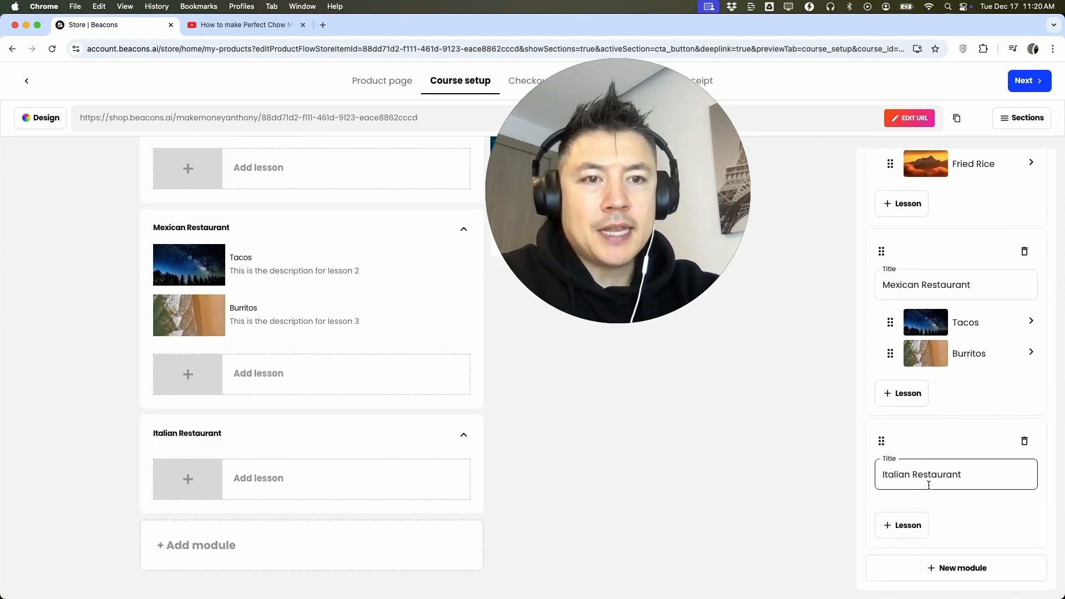
# Step: Review the course page preview, including its banner, modules, thumbnail and instructor section
pyautogui.scroll(4, 927, 483)
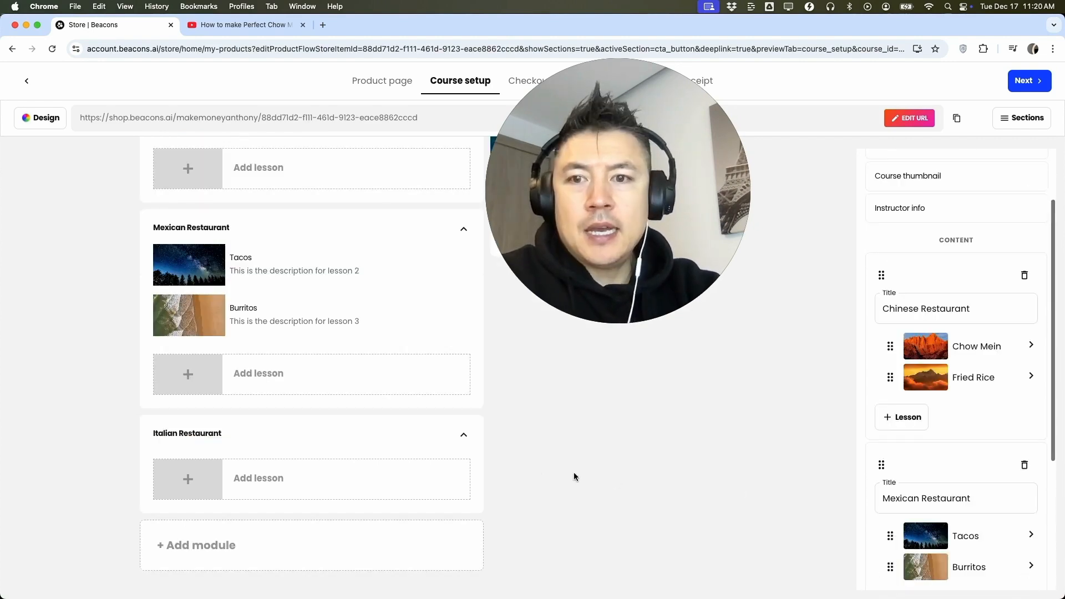
pyautogui.scroll(10, 373, 466)
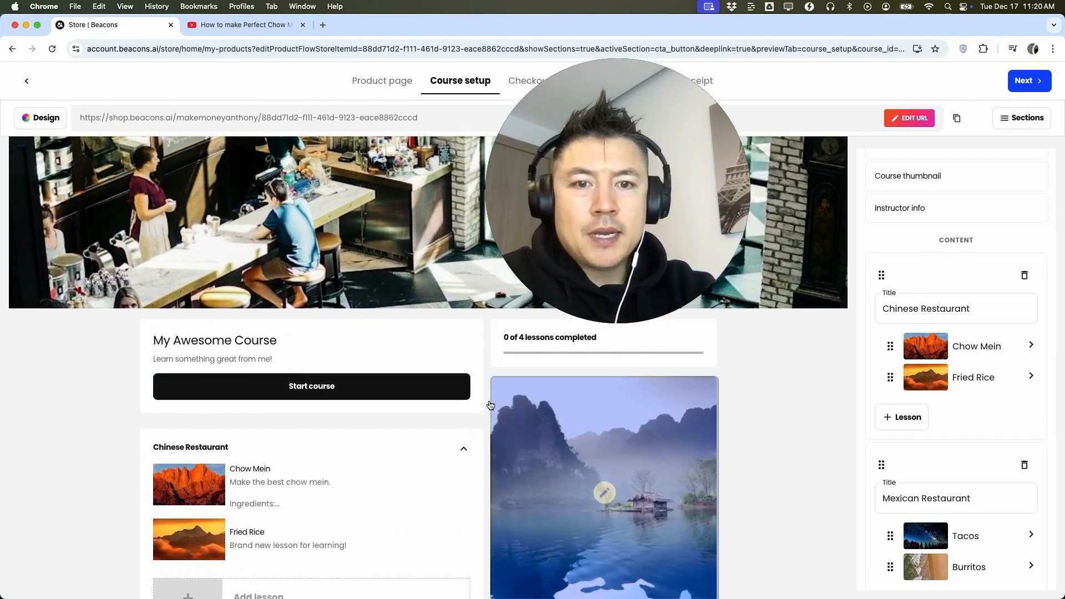
pyautogui.scroll(-3, 830, 513)
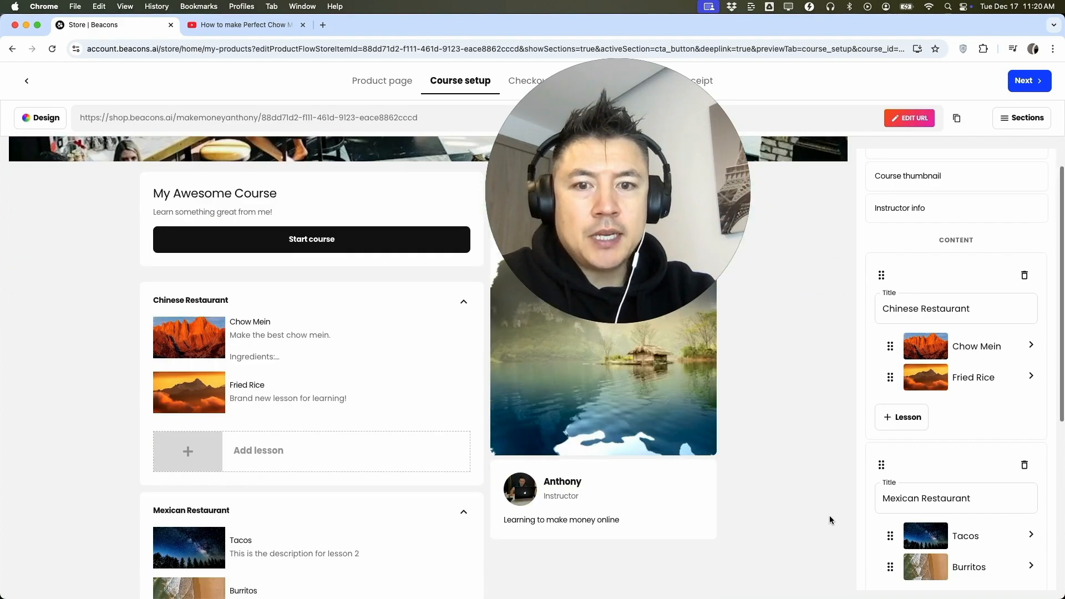
pyautogui.scroll(4, 830, 515)
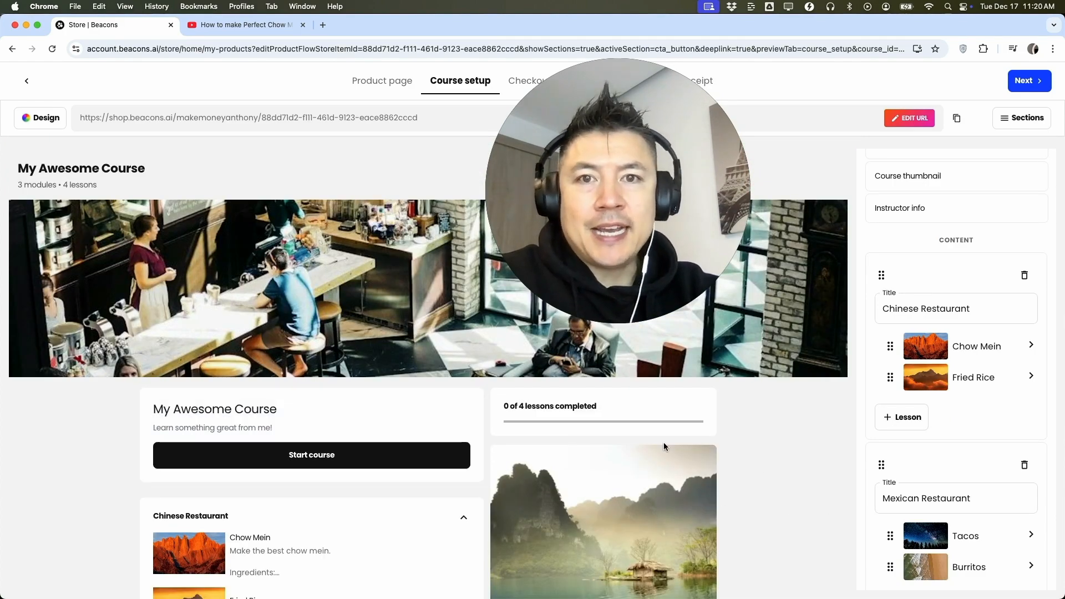
pyautogui.scroll(-2, 401, 379)
pyautogui.scroll(2, 400, 379)
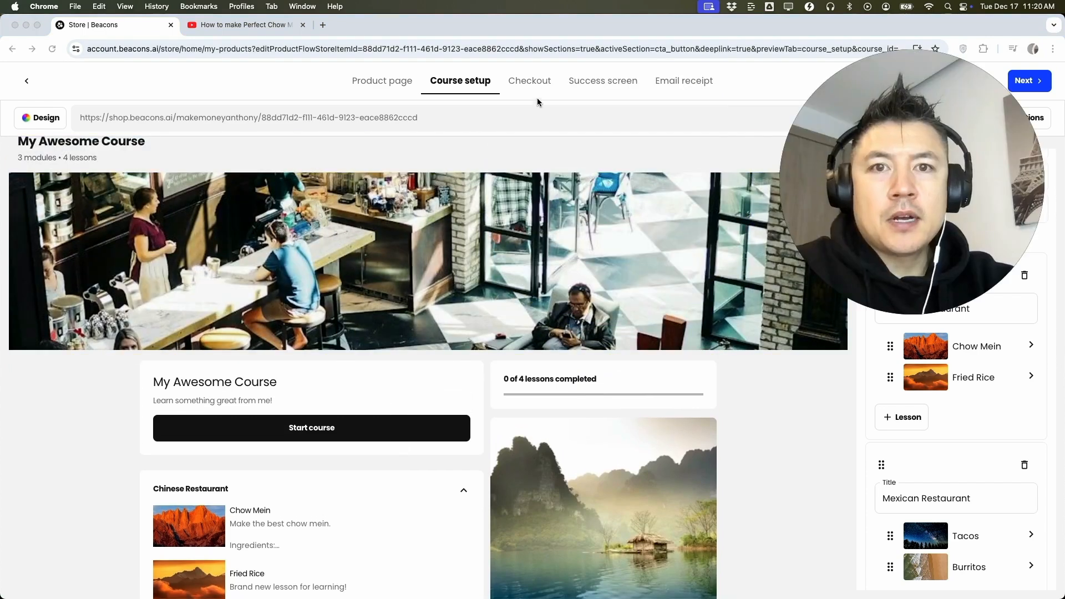
# Step: Add a Birthday field to the course's checkout form and make it required
pyautogui.click(533, 80)
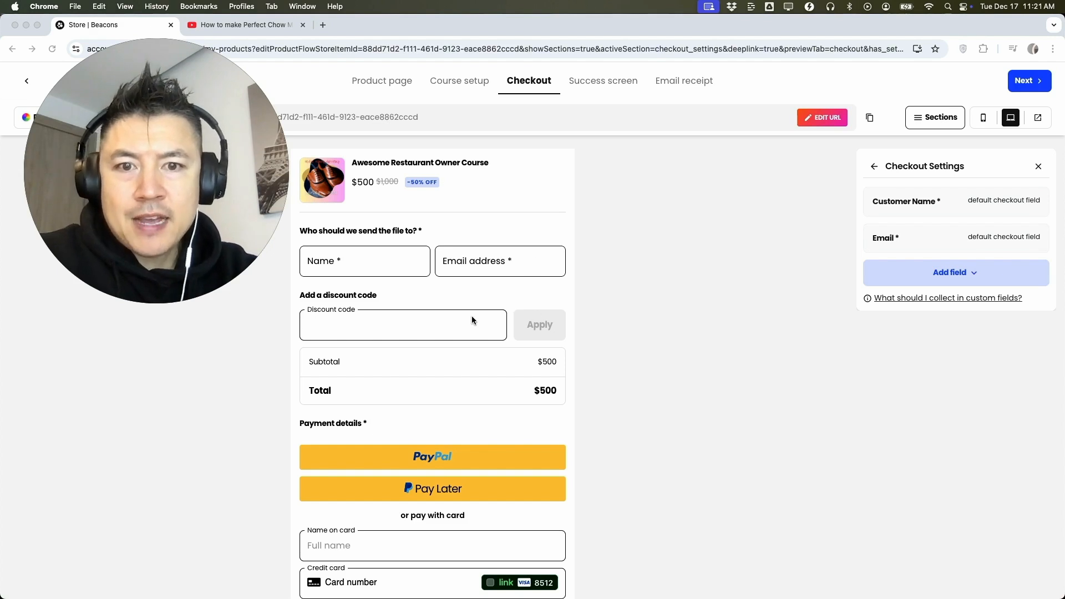
pyautogui.scroll(-2, 539, 466)
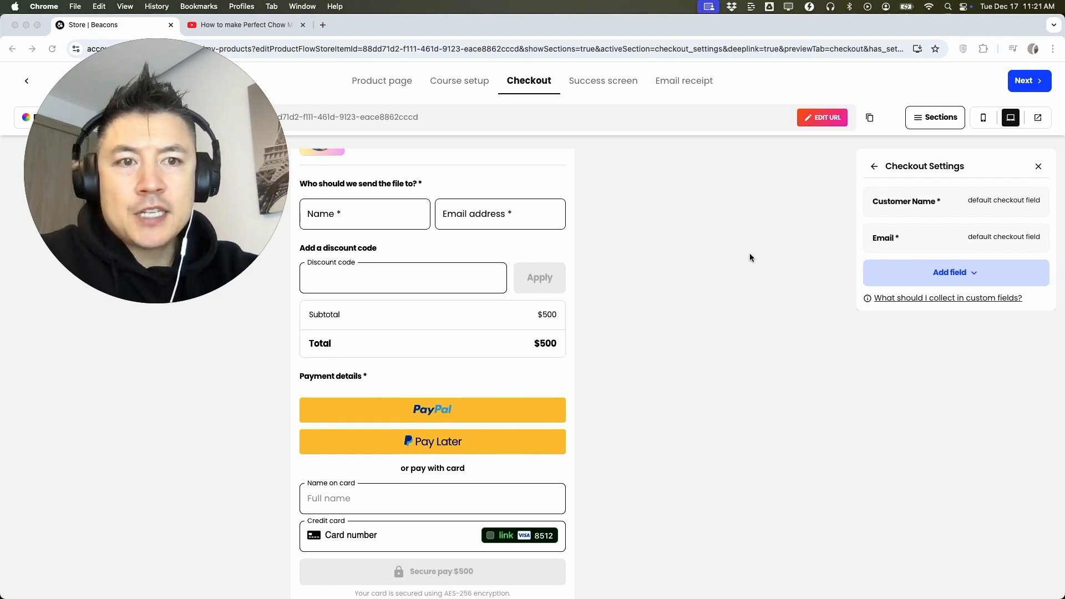
pyautogui.click(954, 273)
pyautogui.click(967, 272)
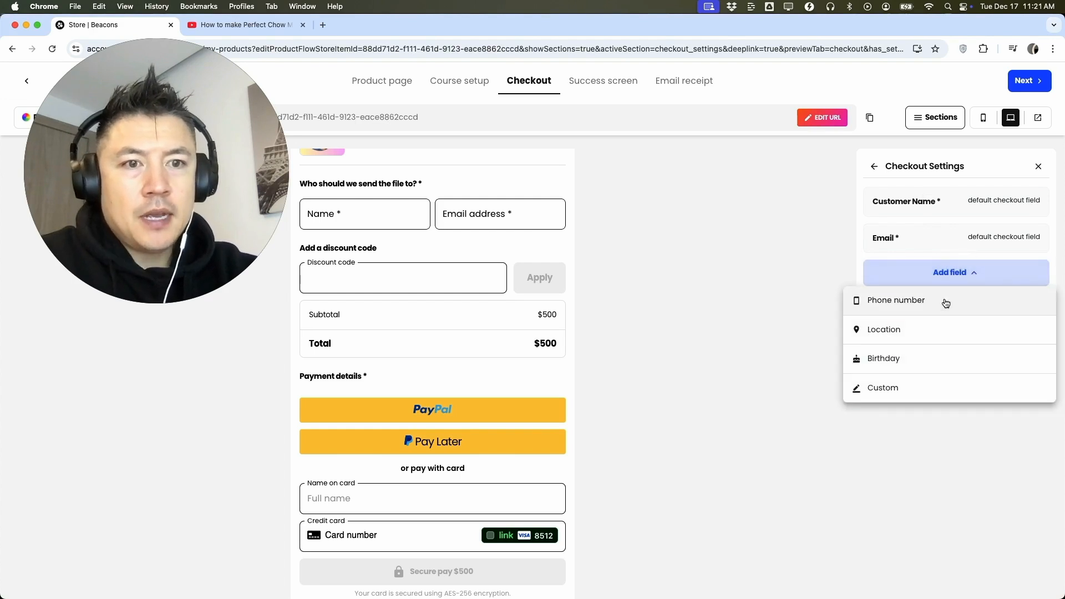
pyautogui.click(918, 357)
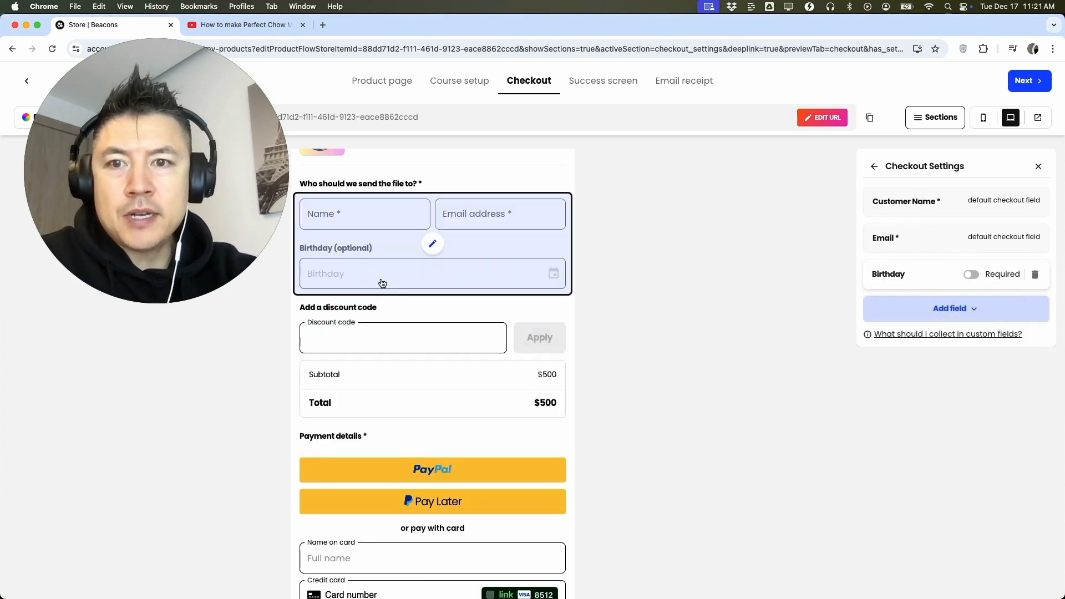
pyautogui.click(972, 275)
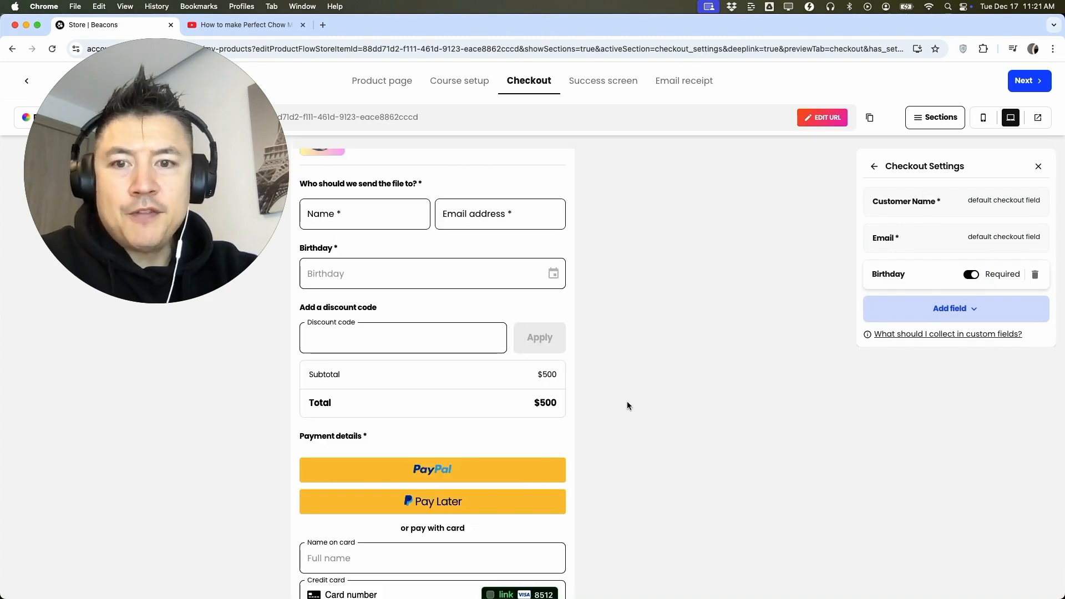
pyautogui.scroll(-3, 627, 401)
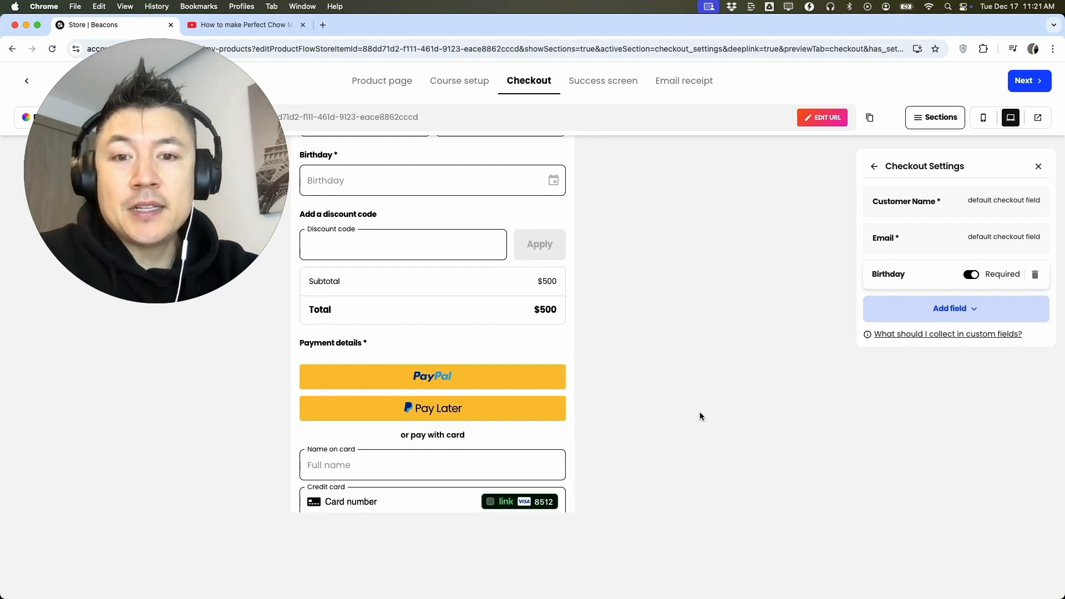
pyautogui.scroll(3, 700, 411)
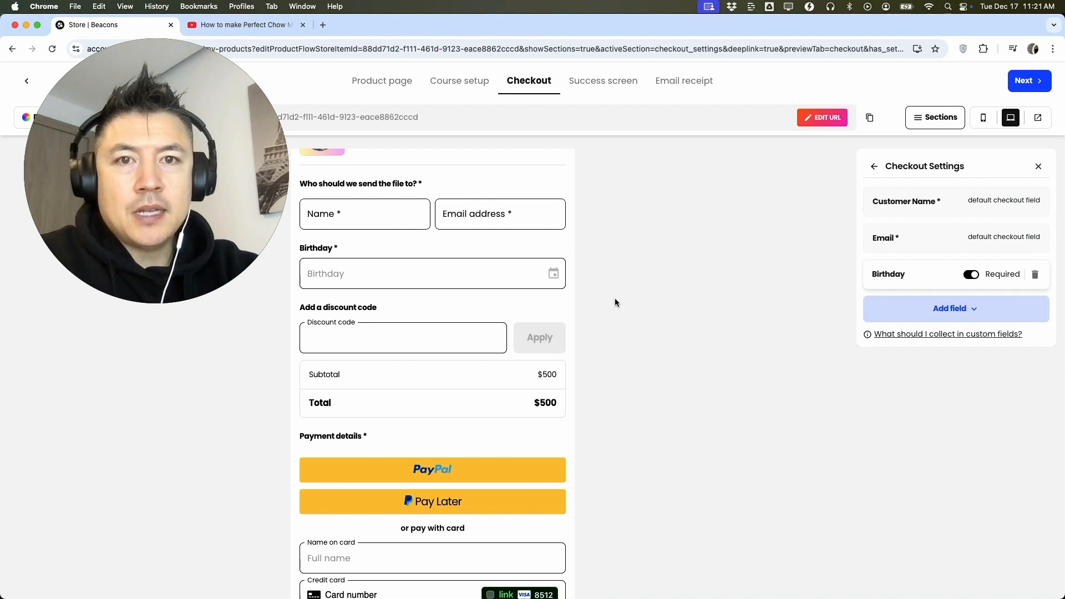
# Step: Replace the success screen's thank you message with "Finally Learn To Run A Restaurant!!"
pyautogui.click(593, 85)
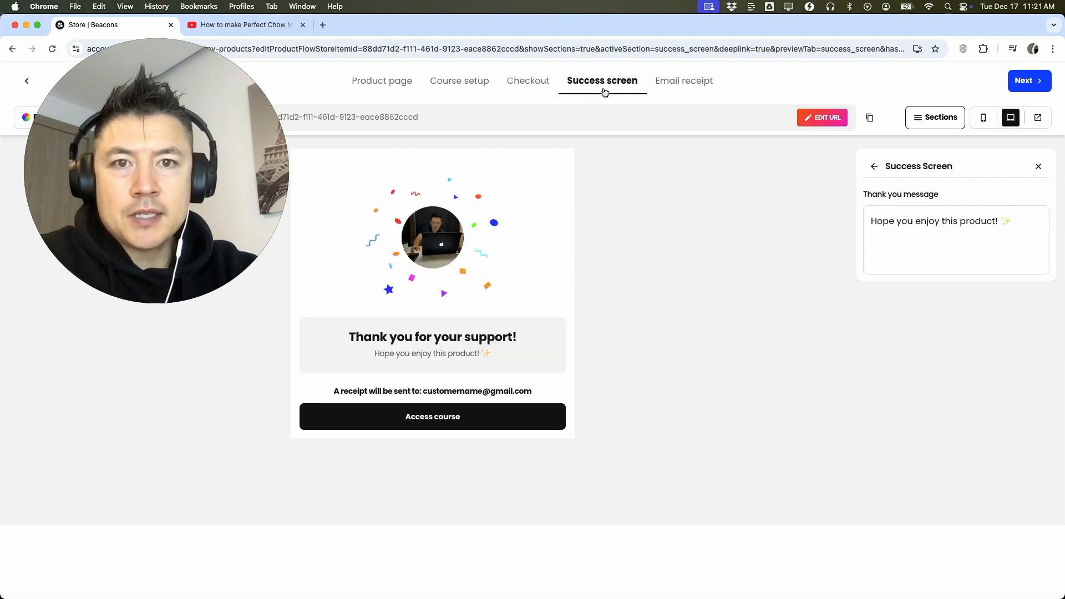
pyautogui.tripleClick(962, 219)
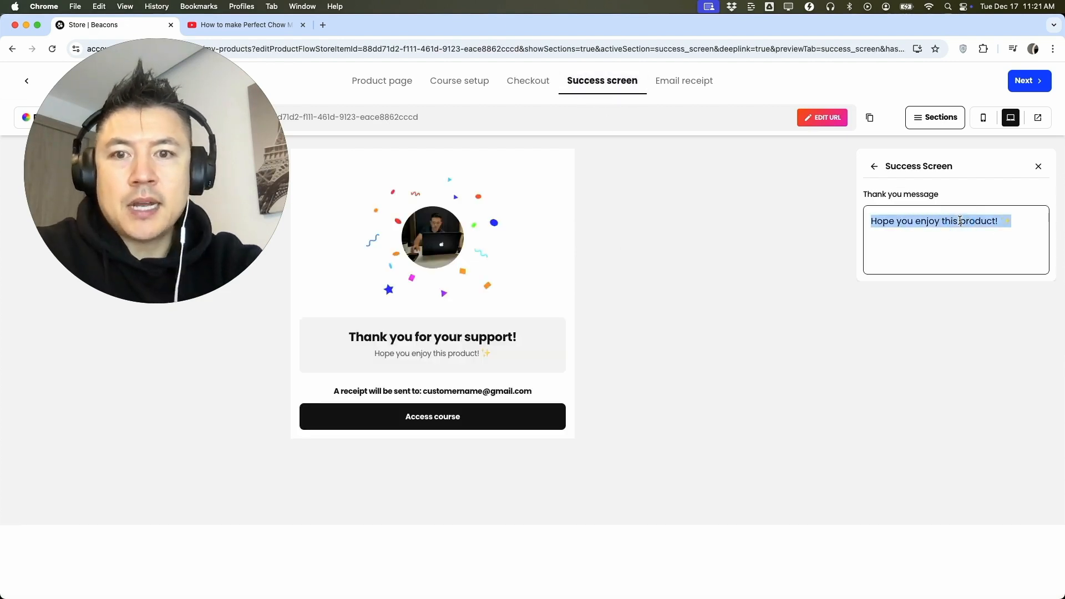
pyautogui.write('Finally Learn To ru')
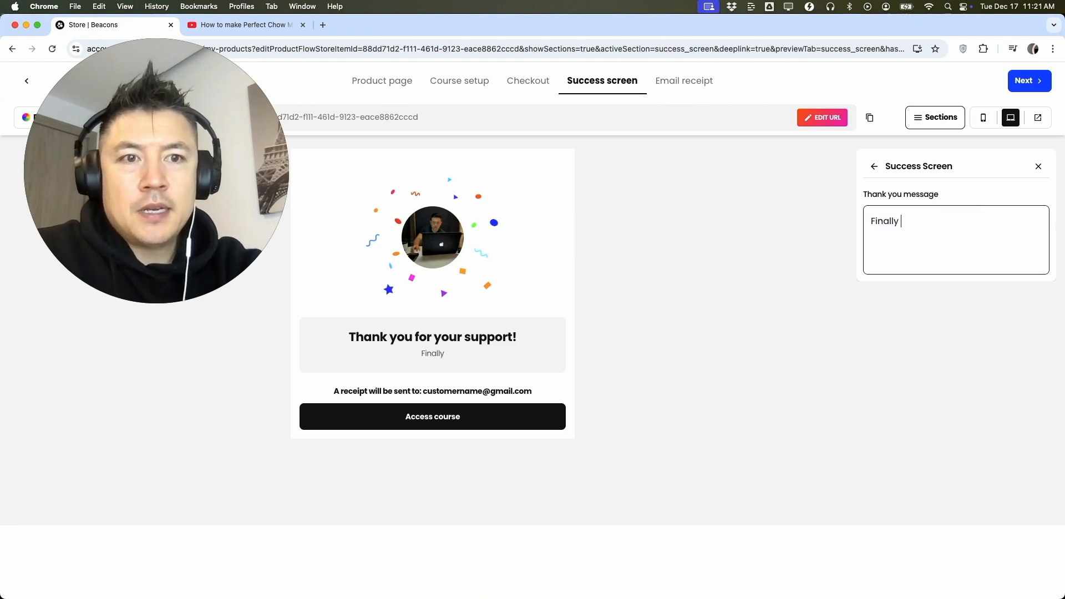
pyautogui.press('BackSpace')
pyautogui.press('BackSpace')
pyautogui.write('Run A Restaurant!!')
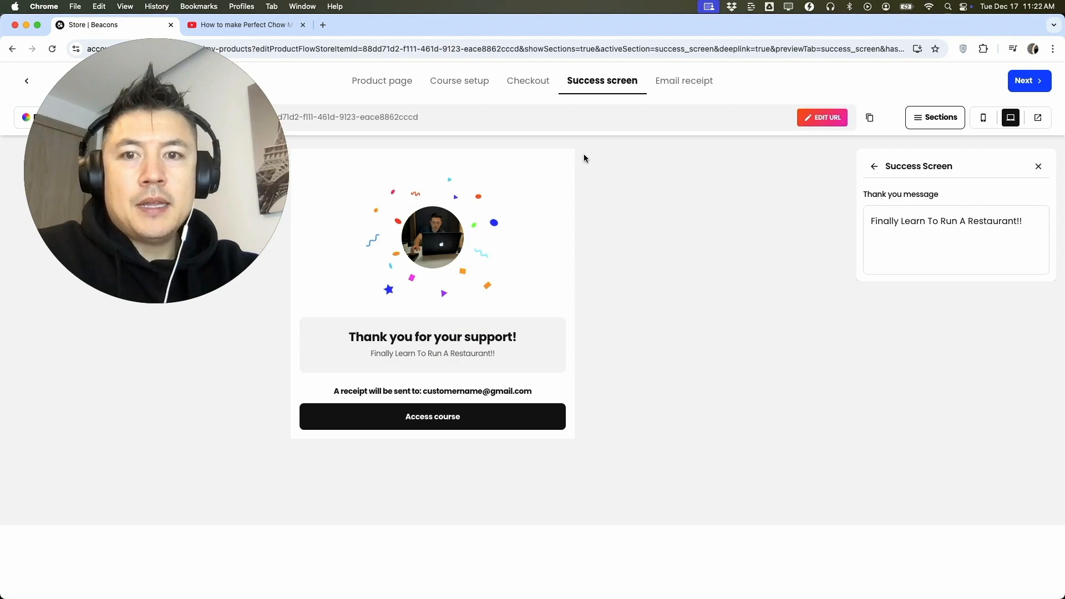
# Step: Replace the email receipt's content with "Thanks For the Money!" and review the receipt preview
pyautogui.click(684, 81)
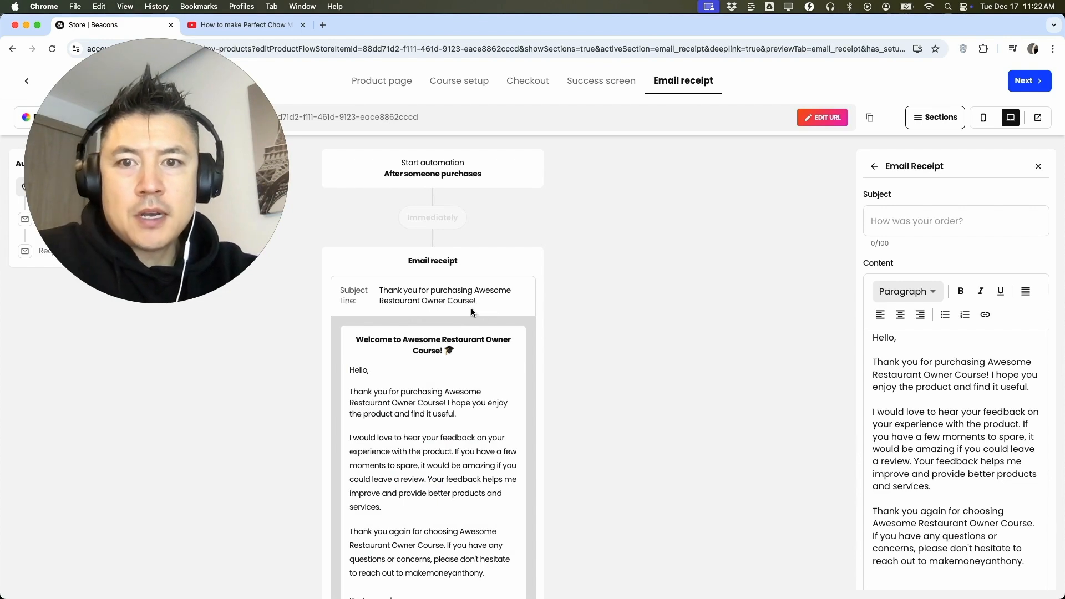
pyautogui.scroll(-2, 497, 312)
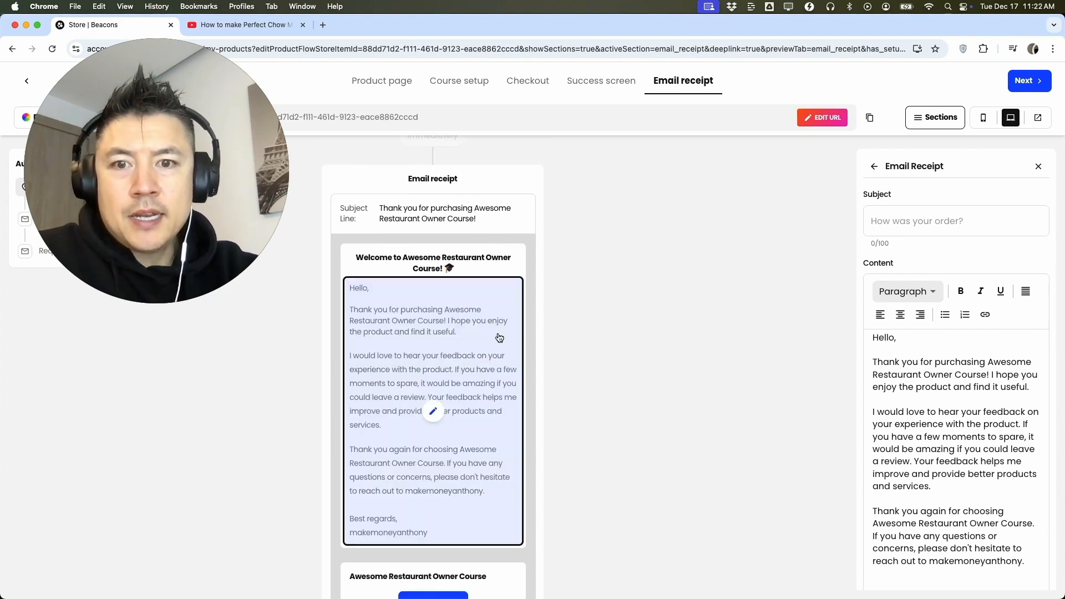
pyautogui.click(929, 386)
pyautogui.press('super+a')
pyautogui.write('Thanks For the Money!')
pyautogui.scroll(4, 504, 337)
pyautogui.scroll(-2, 505, 337)
pyautogui.scroll(-3, 465, 338)
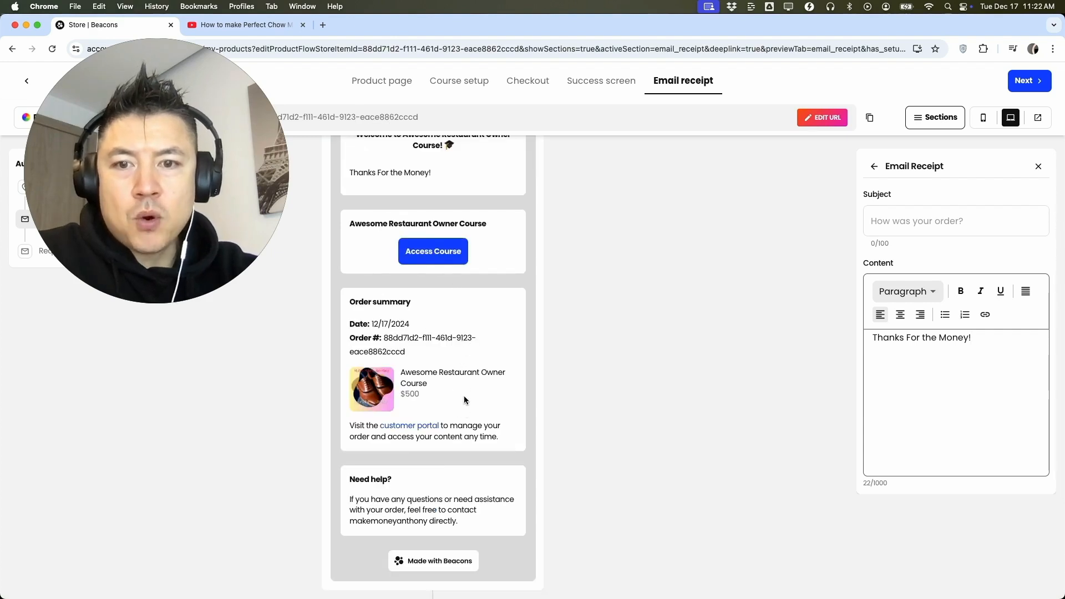
pyautogui.scroll(5, 495, 345)
# Step: Set the wait before the review request email to 3 days and review the full email automation
pyautogui.scroll(-10, 515, 327)
pyautogui.click(520, 464)
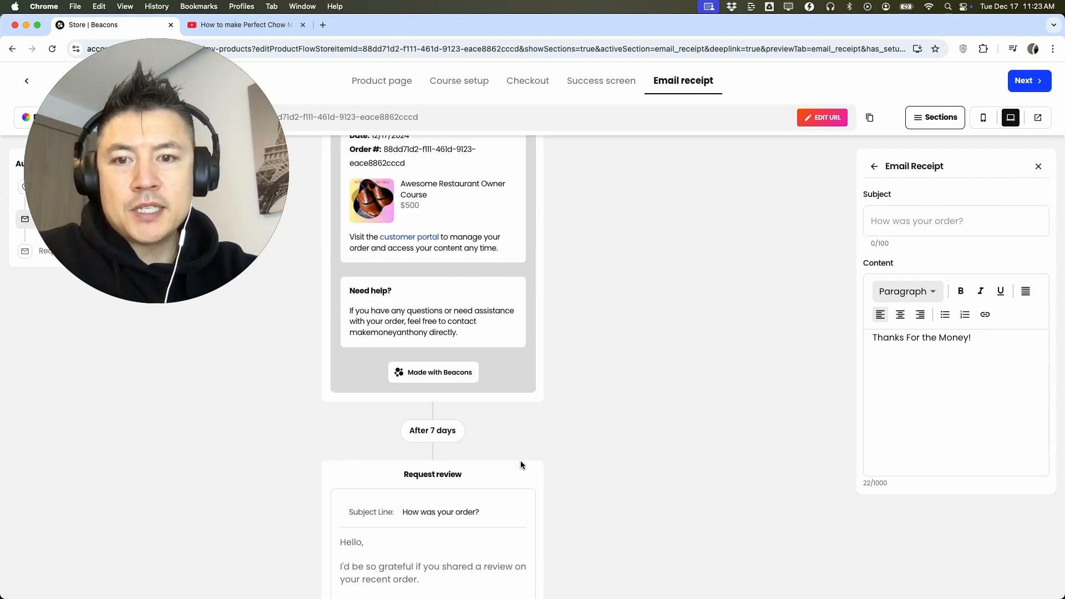
pyautogui.scroll(-3, 497, 482)
pyautogui.click(432, 271)
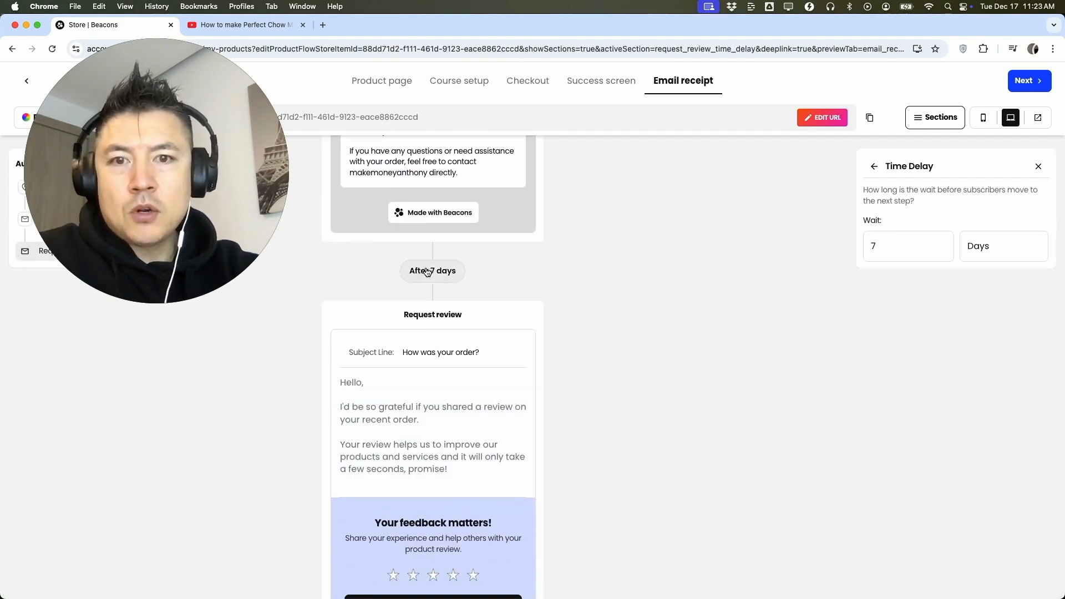
pyautogui.click(420, 270)
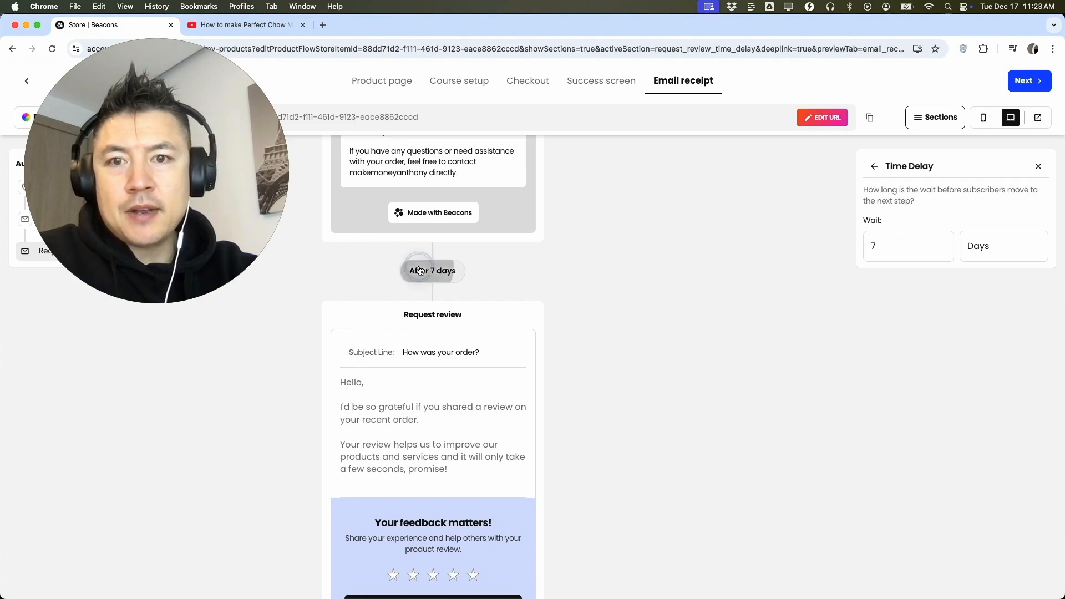
pyautogui.click(895, 248)
pyautogui.press('BackSpace')
pyautogui.write('3')
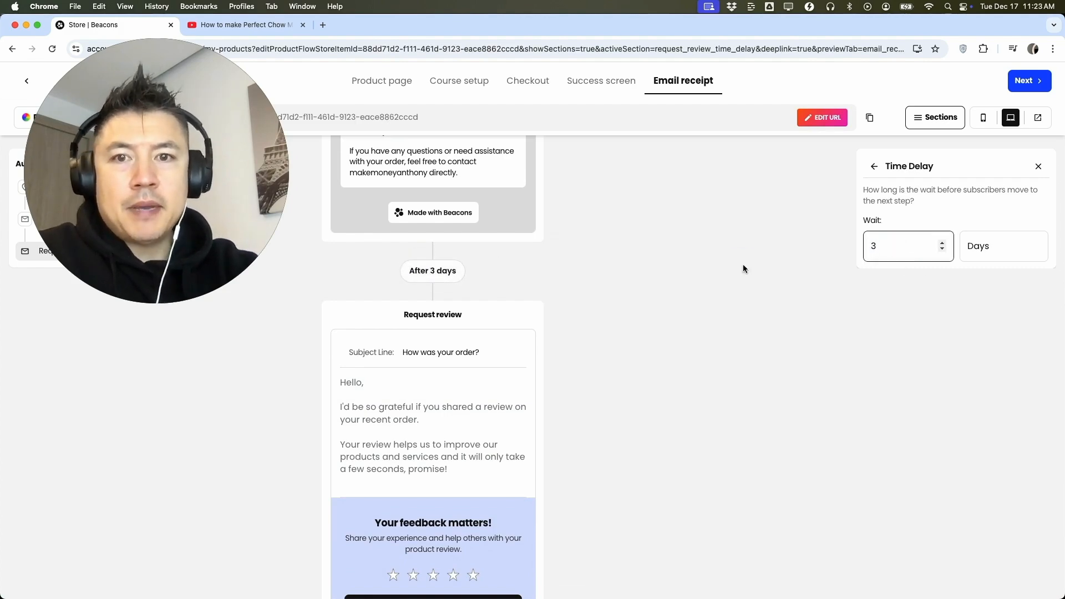
pyautogui.click(743, 265)
pyautogui.scroll(-5, 602, 334)
pyautogui.scroll(18, 602, 334)
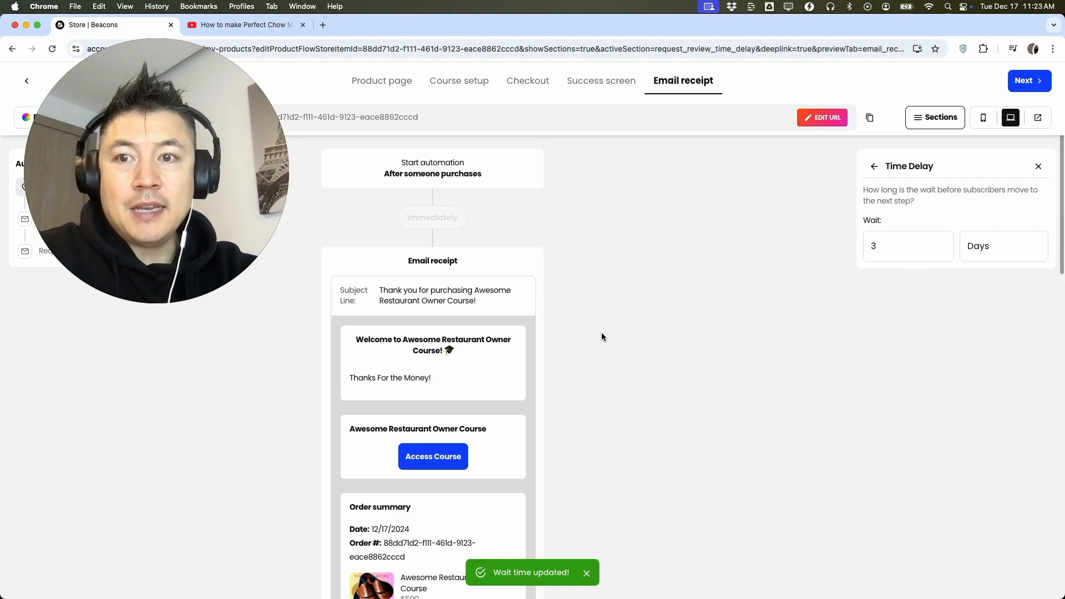
pyautogui.scroll(-10, 577, 293)
pyautogui.scroll(15, 574, 316)
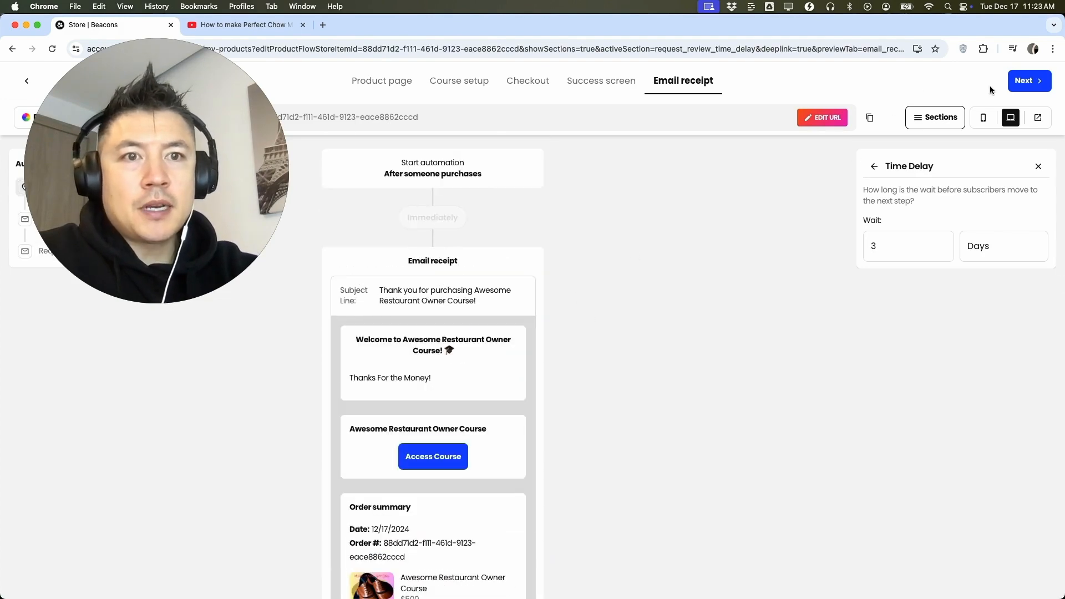
# Step: Publish the course without listing it on the link in bio or website, and copy its product page link
pyautogui.click(1025, 81)
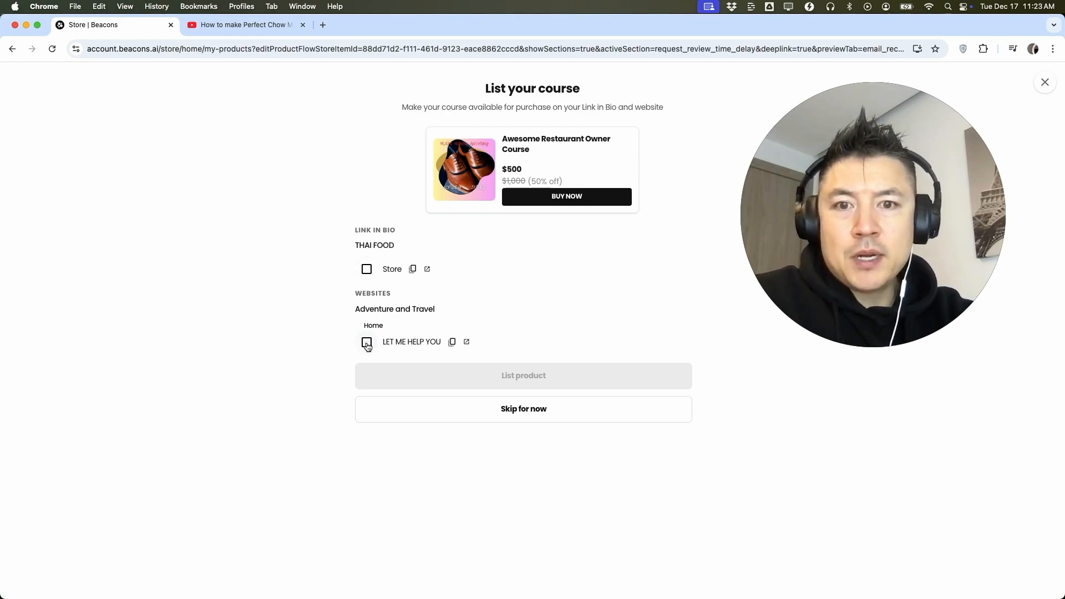
pyautogui.click(566, 416)
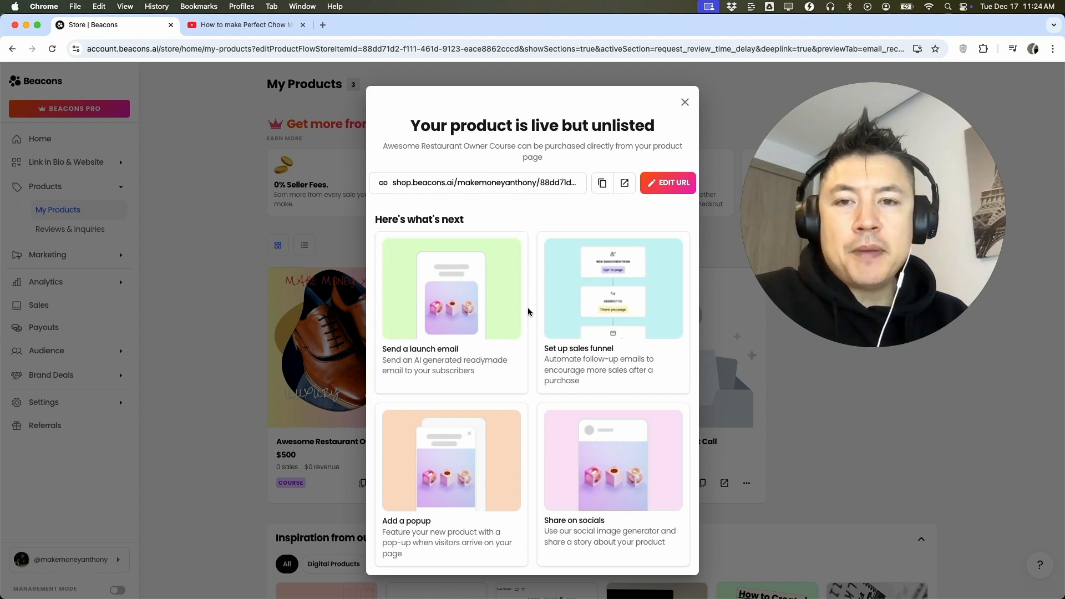
pyautogui.click(602, 189)
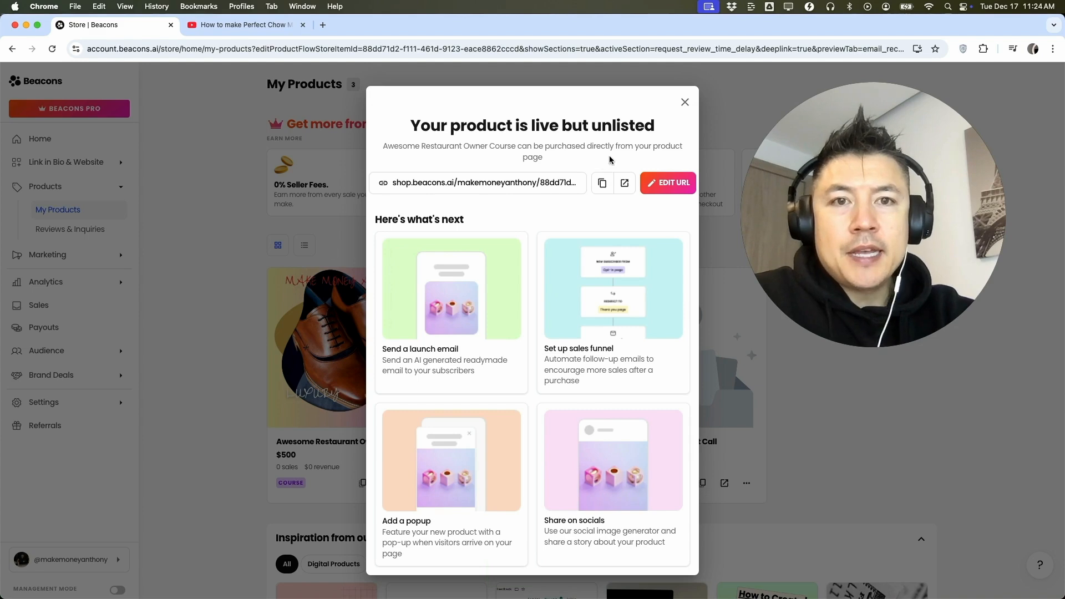
pyautogui.click(686, 103)
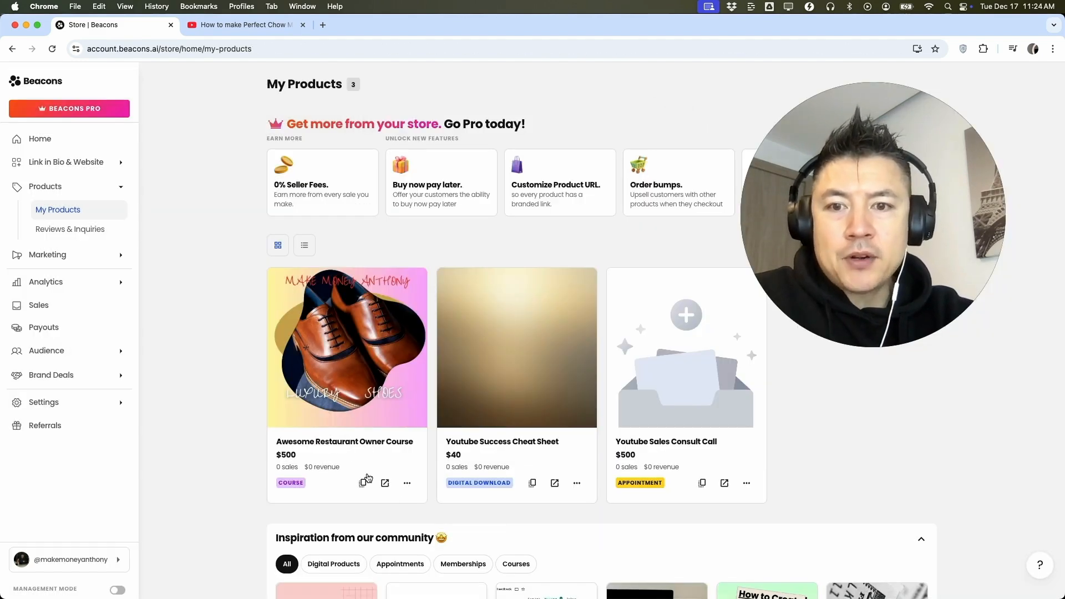